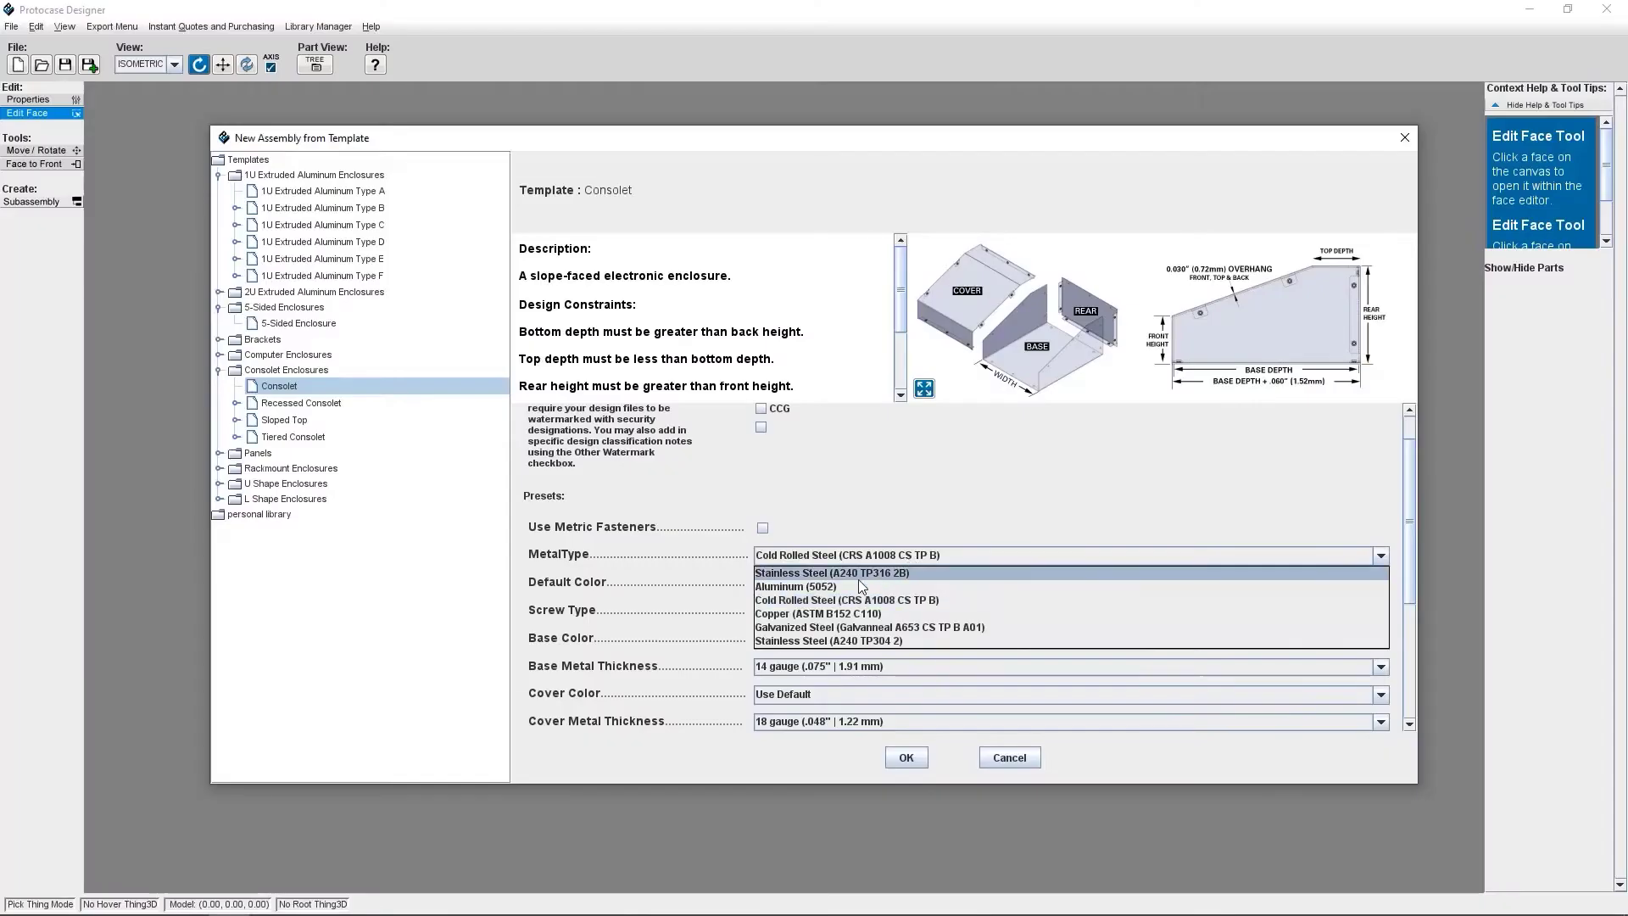
Create the Consolet in Aluminum (5052) with Black Phillips Flathead screws and orbit the 3-D model.
left_click(852, 585)
left_click(824, 645)
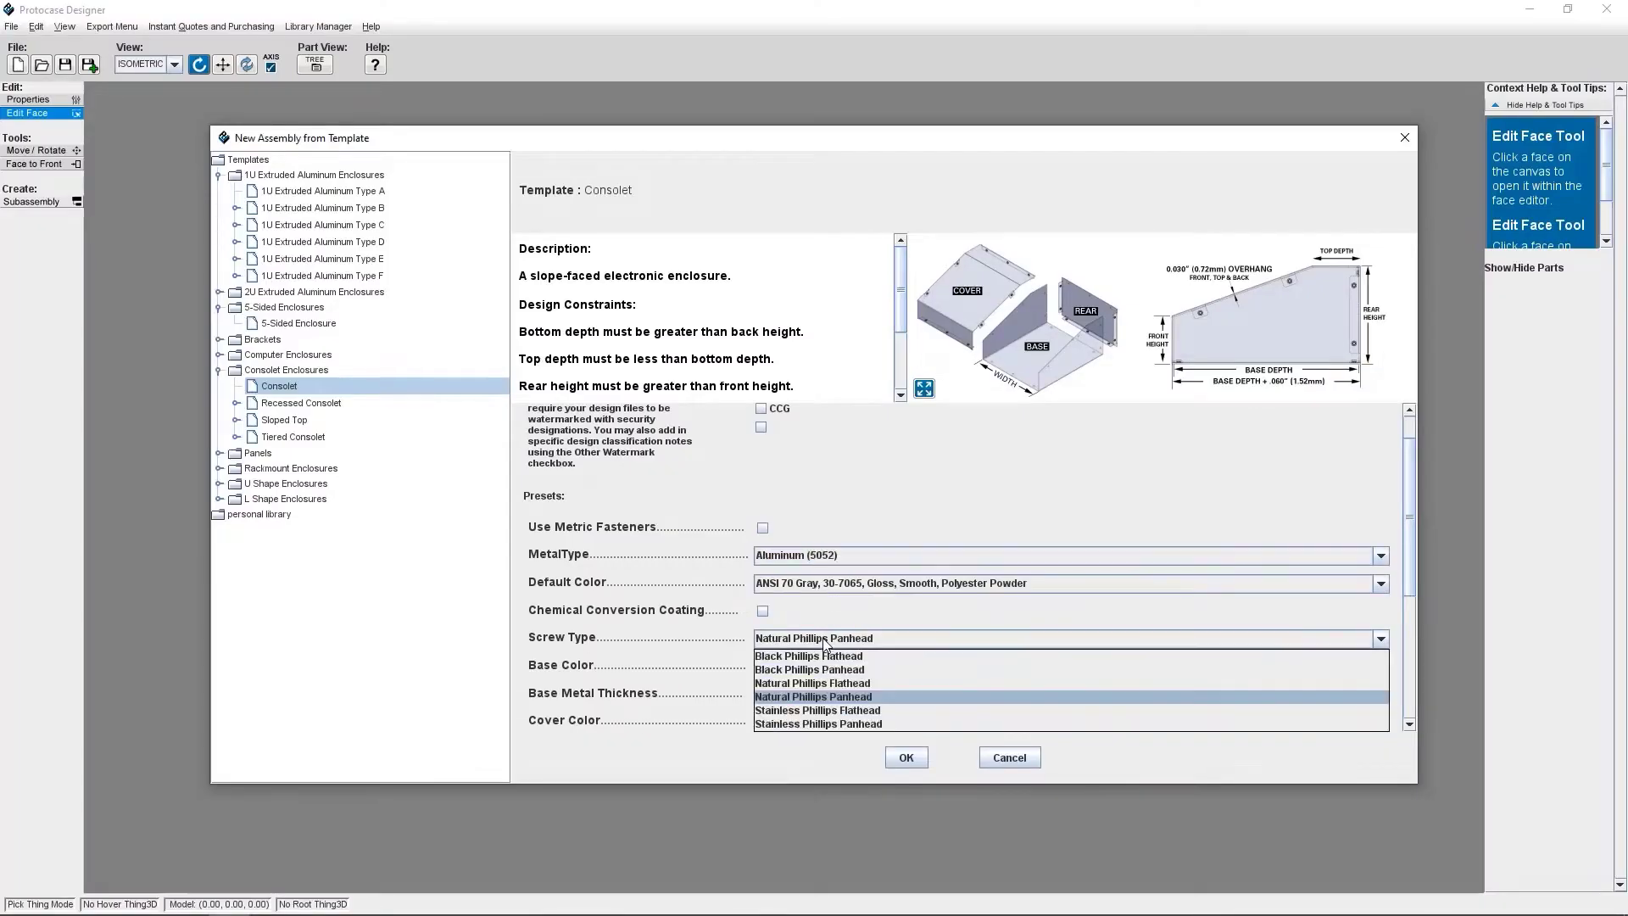
left_click(824, 663)
scroll(826, 678, "down", 1)
scroll(828, 680, "down", 3)
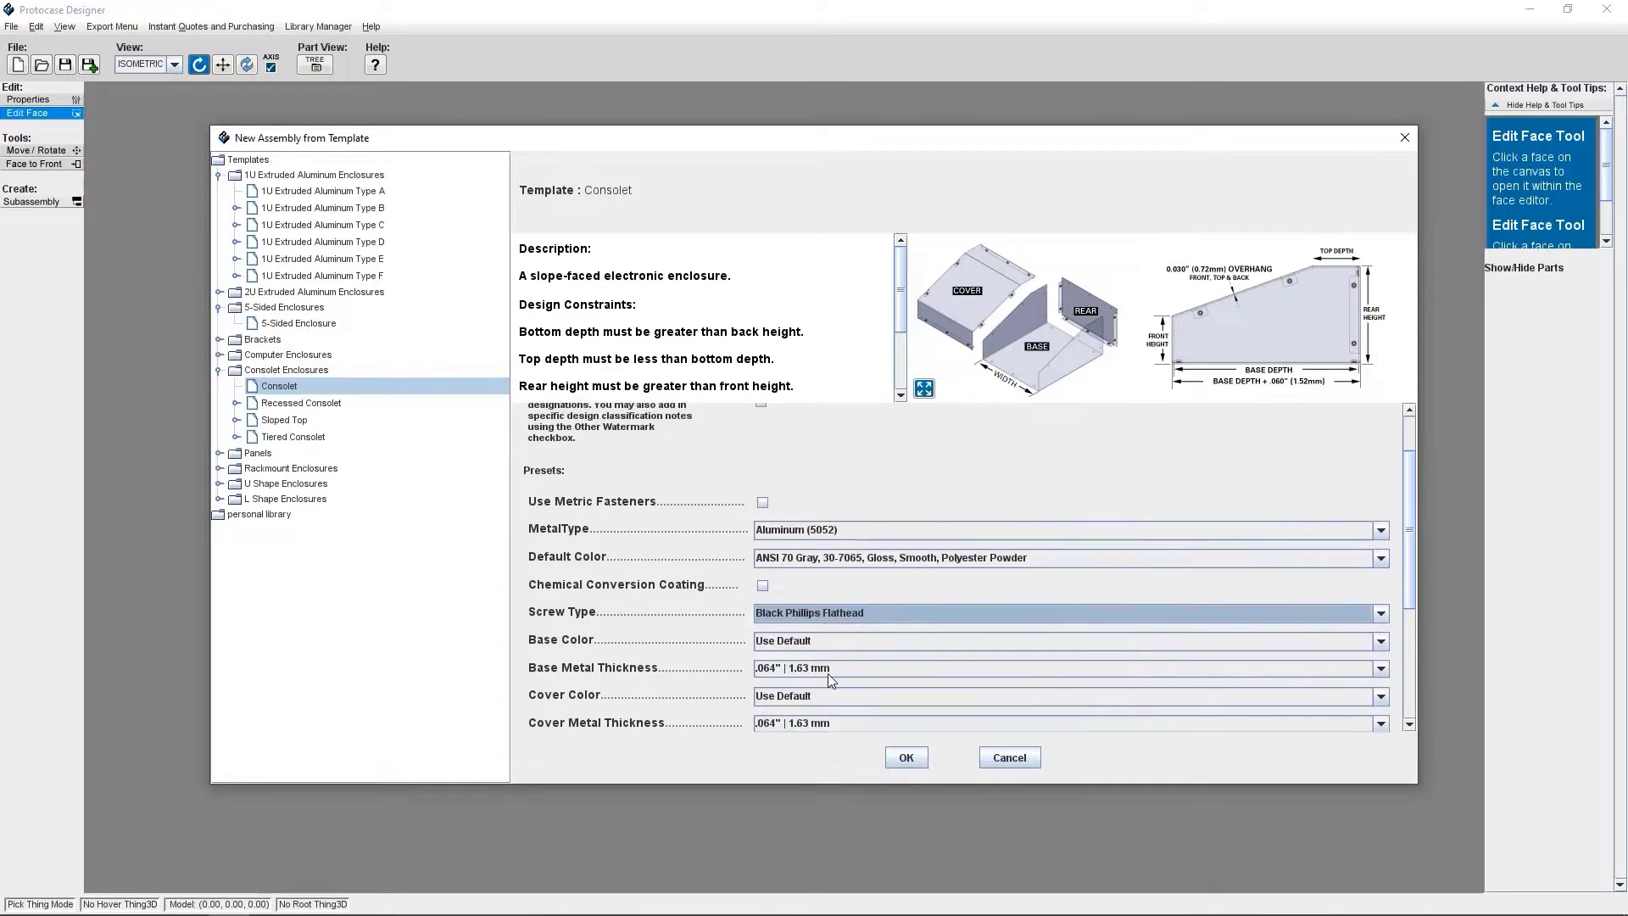
scroll(827, 673, "down", 4)
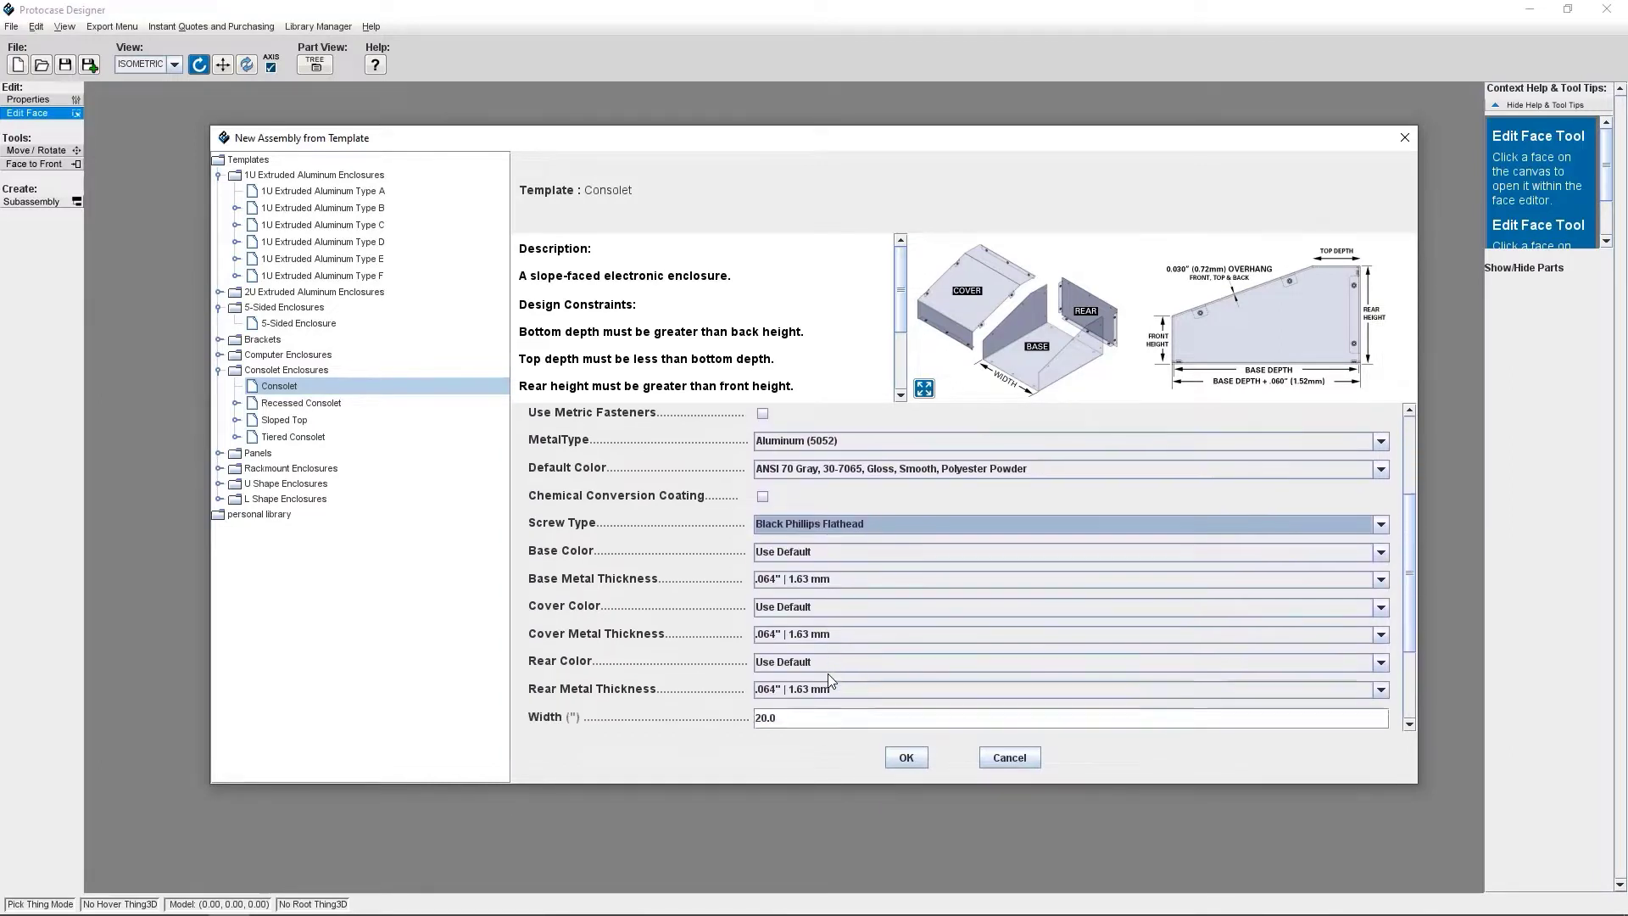
scroll(832, 678, "down", 3)
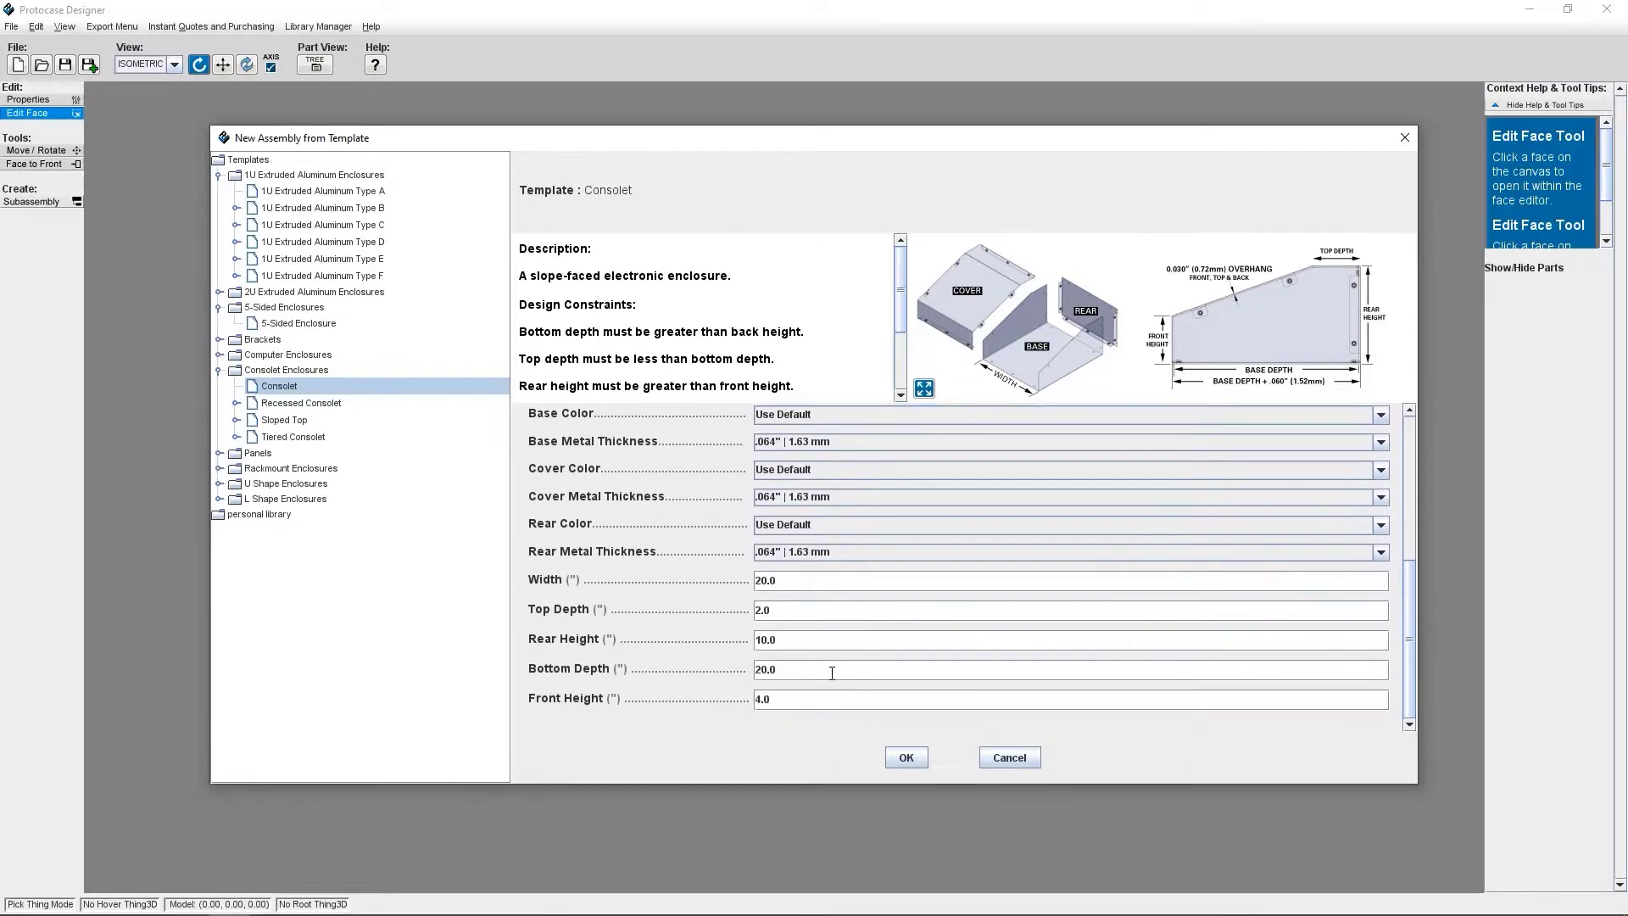
key("Return")
right_click_drag(829, 544, 573, 566)
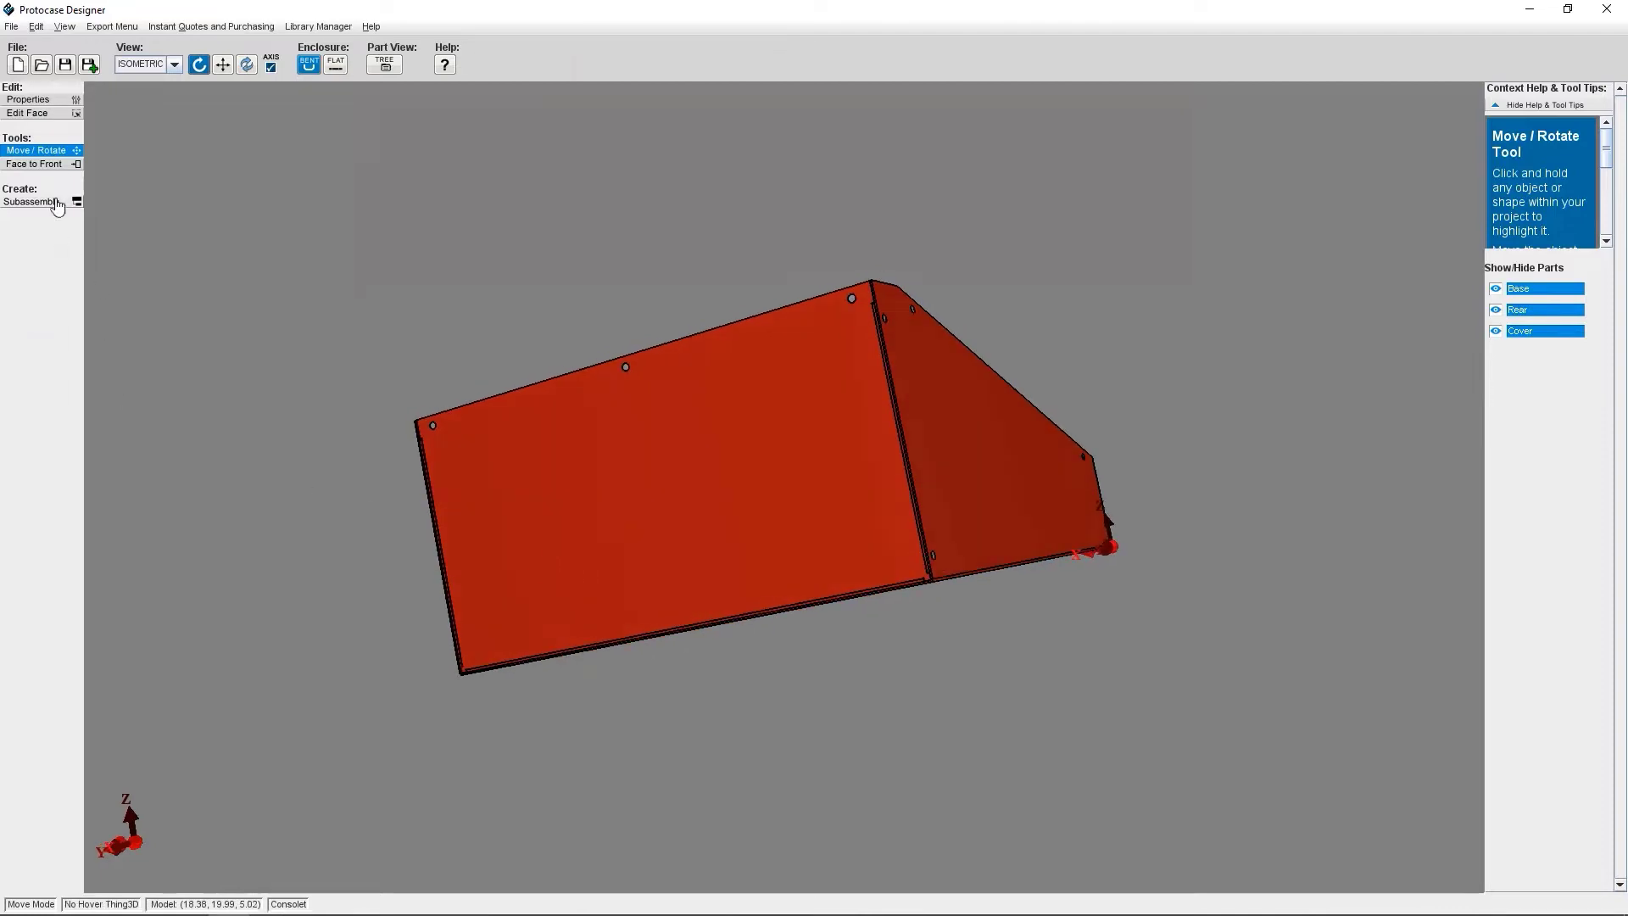
Apply the yellow laser-warning graphic to the sloped top face and orbit to view it.
left_click(64, 116)
left_click(17, 65)
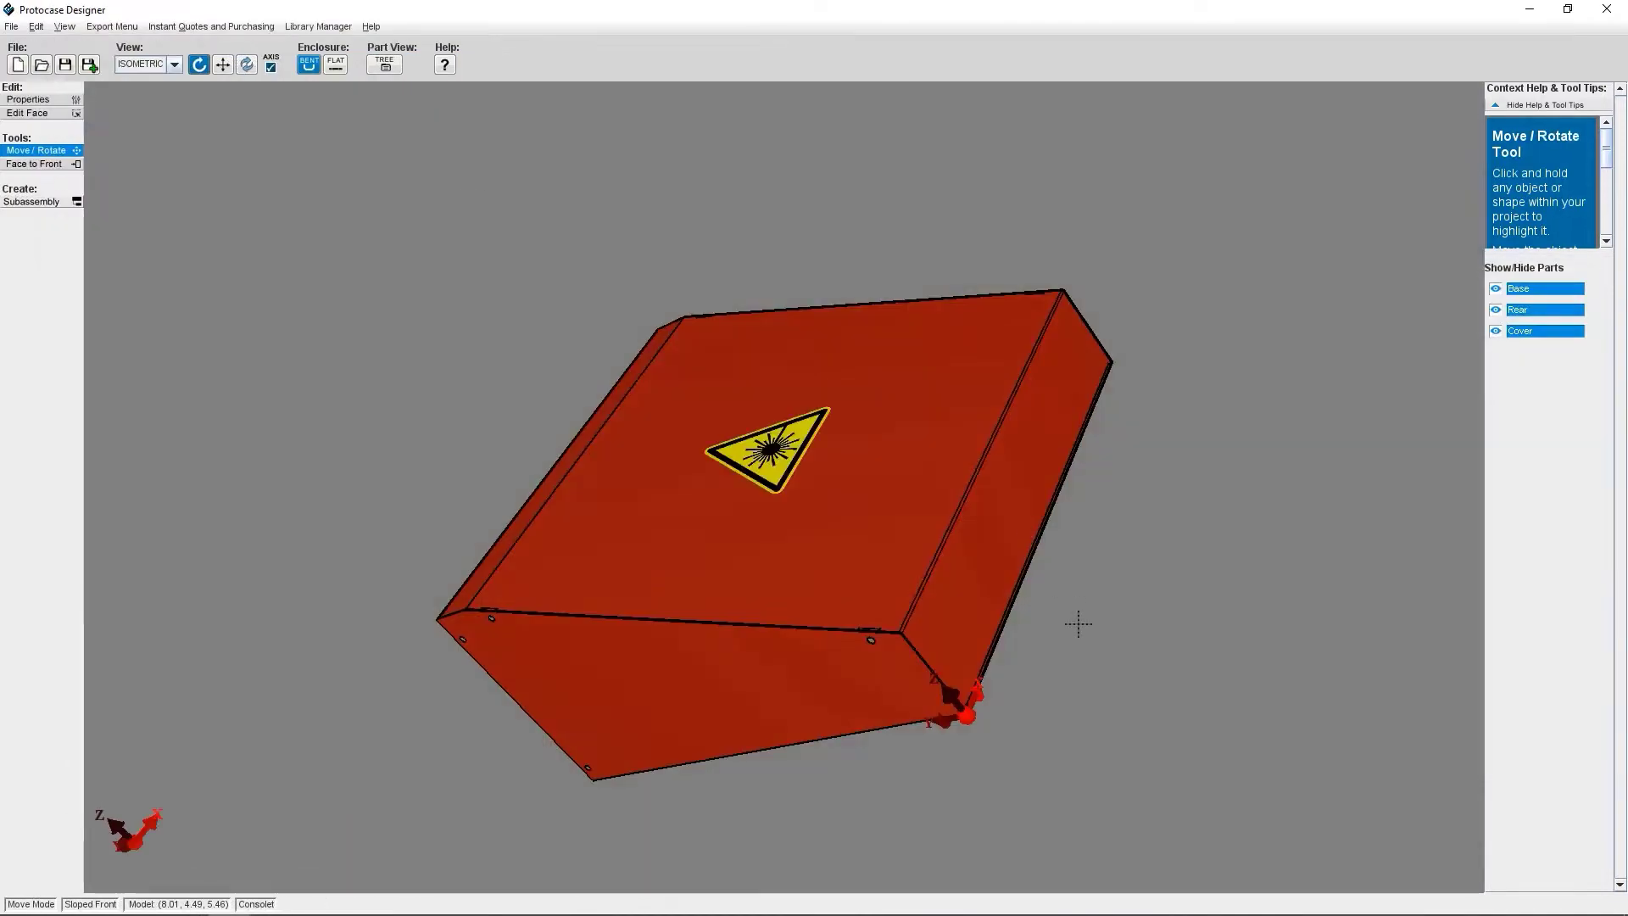
right_click_drag(858, 609, 1269, 597)
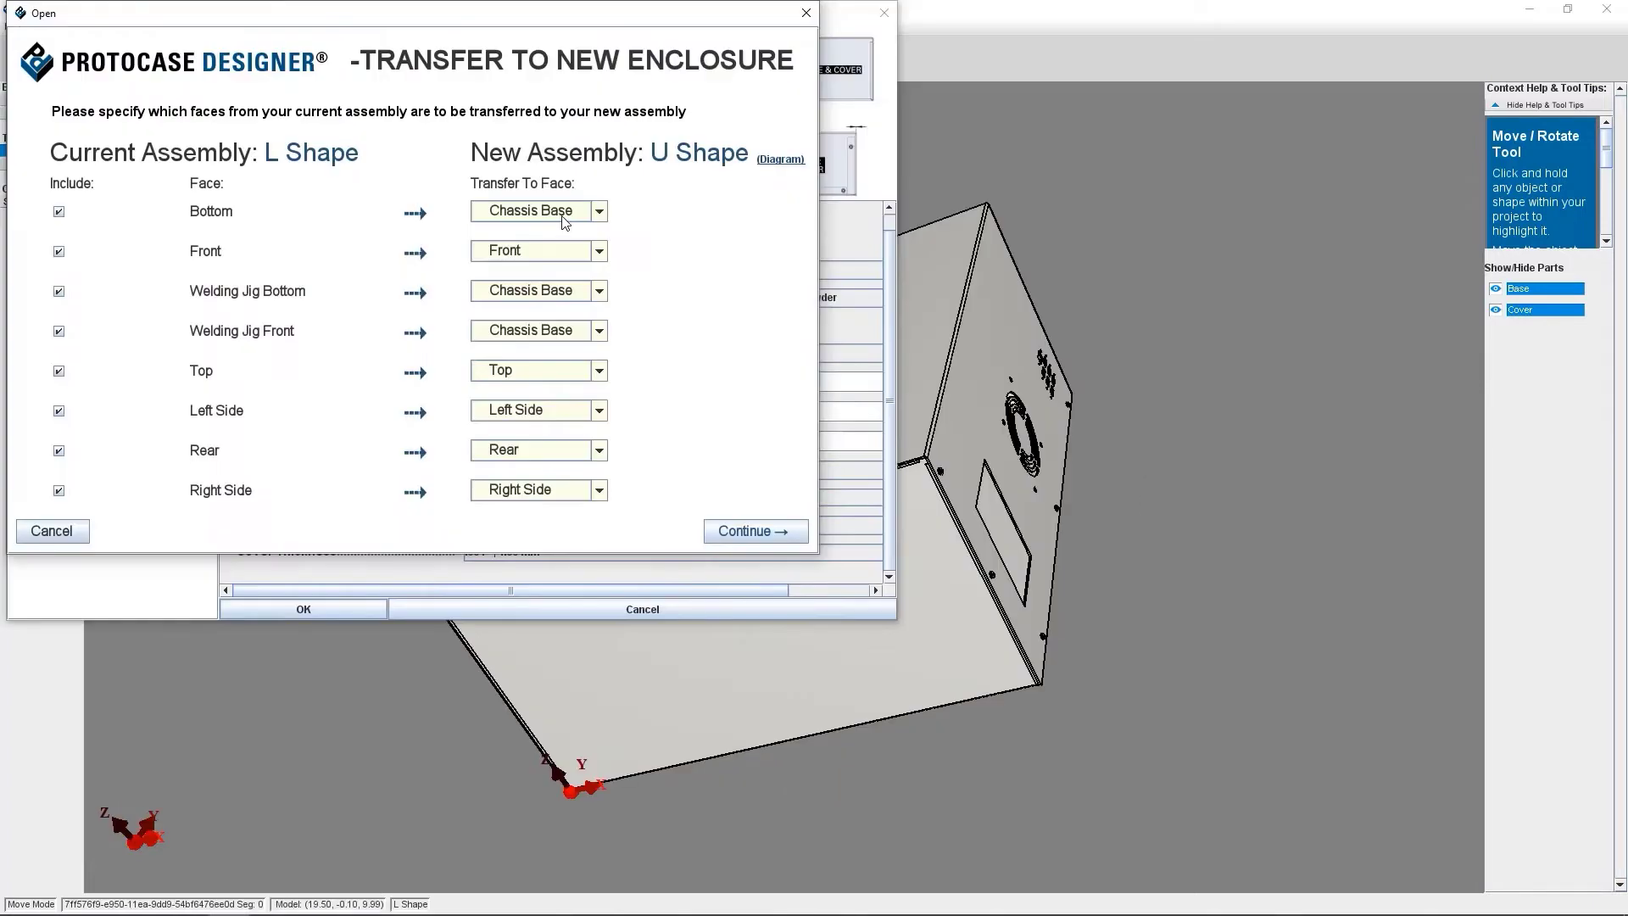
Keep the Bottom face mapped to Chassis Base and check the Front face's mapping.
left_click(564, 212)
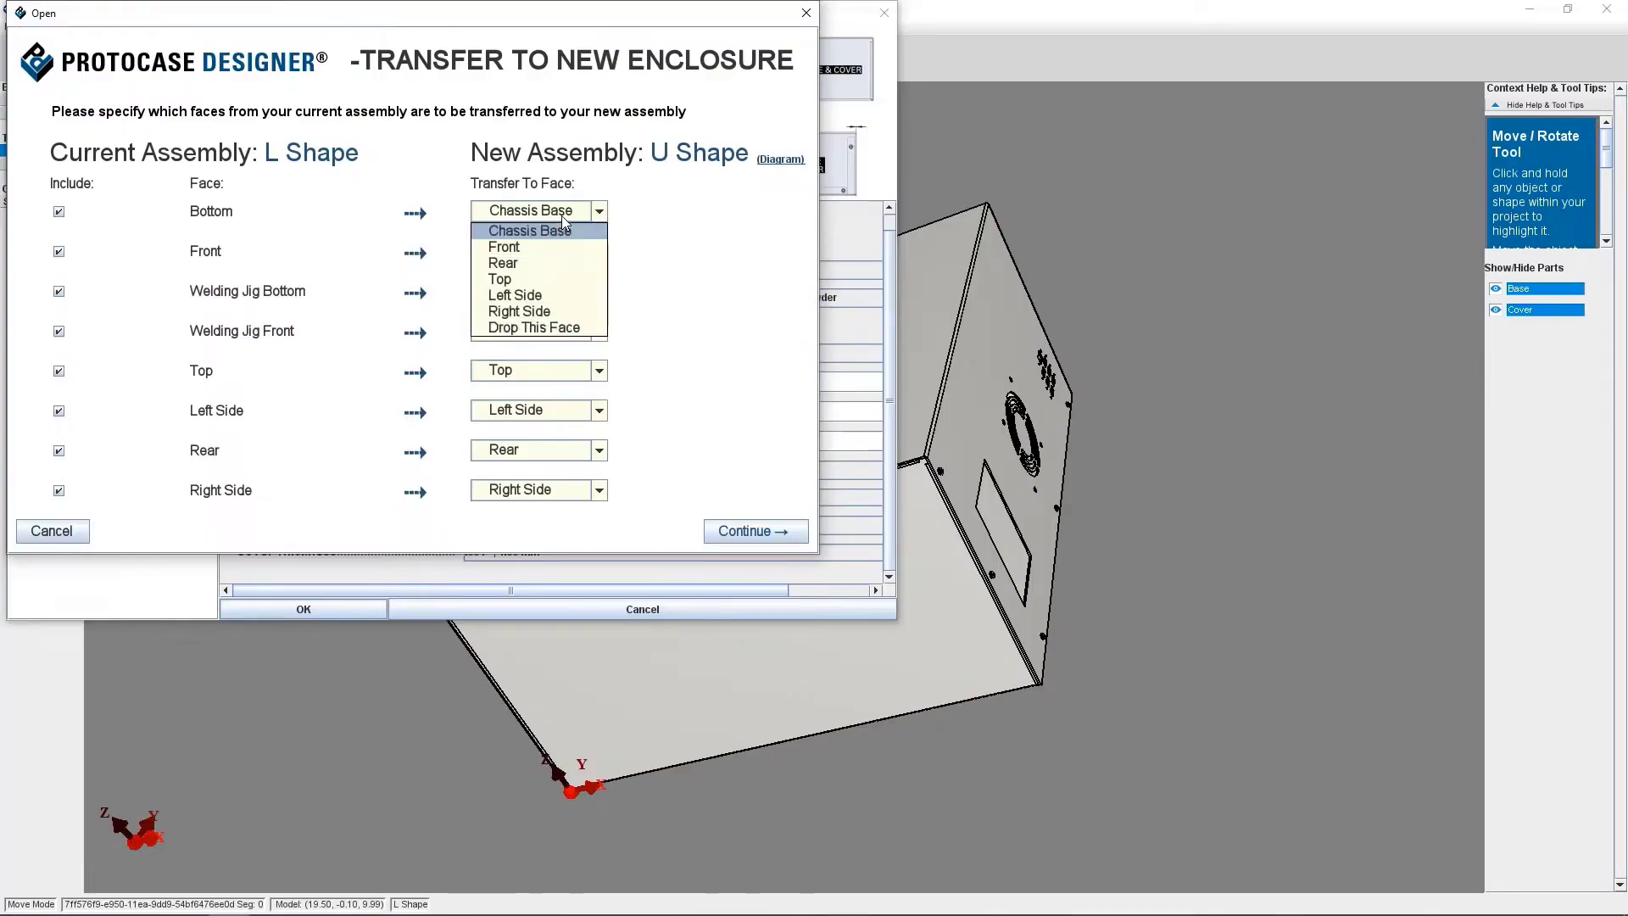
left_click(649, 234)
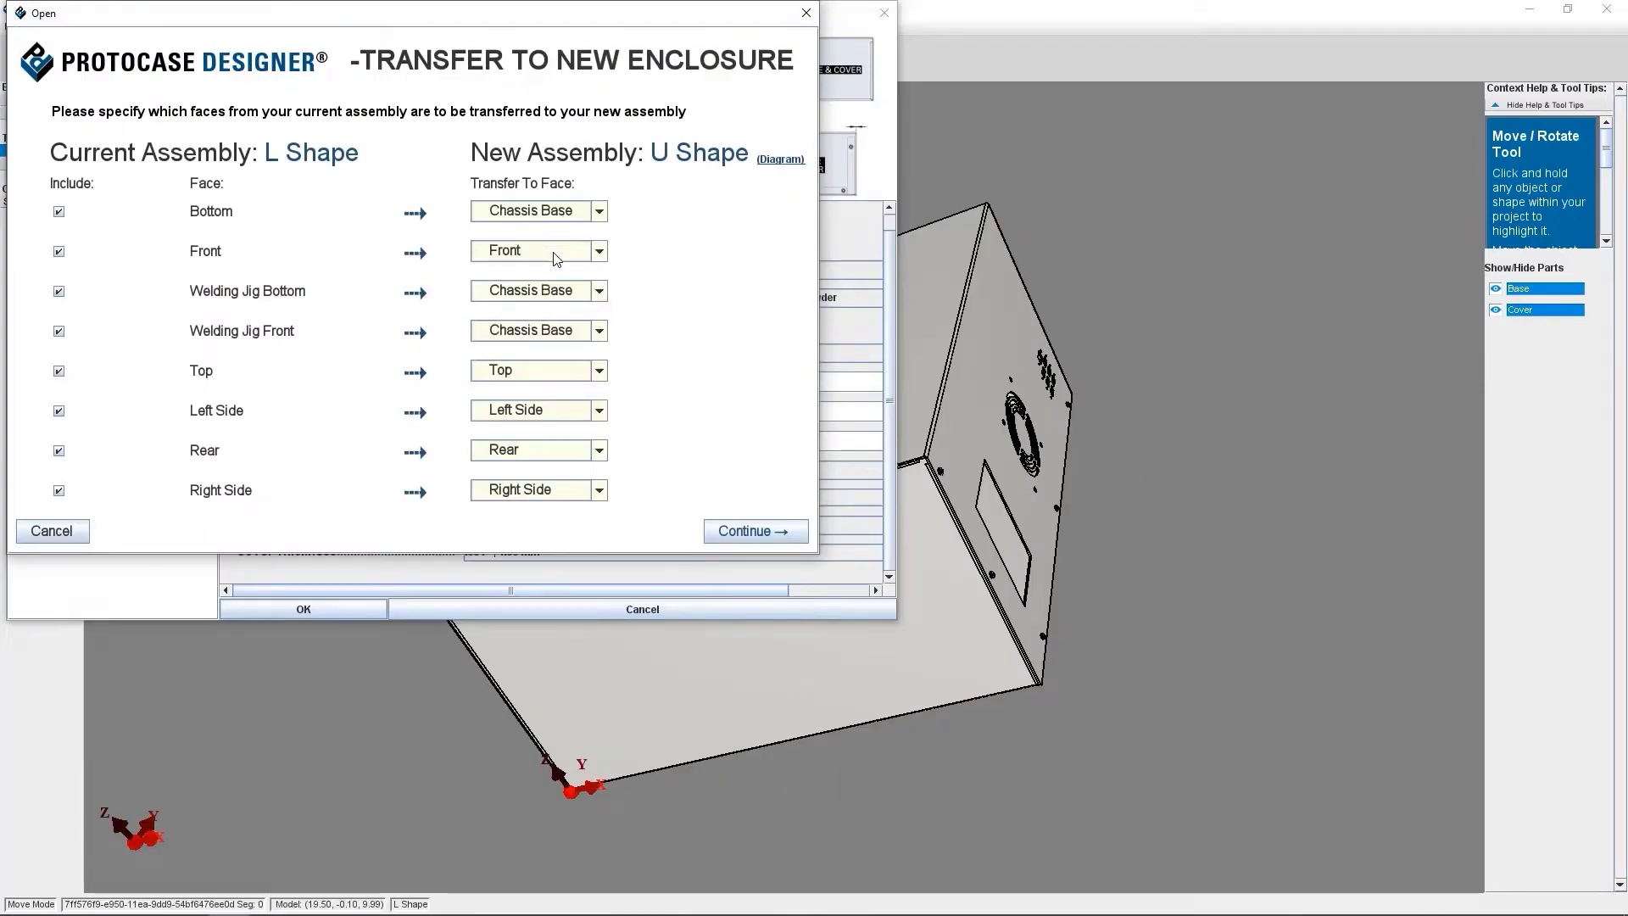
left_click(557, 259)
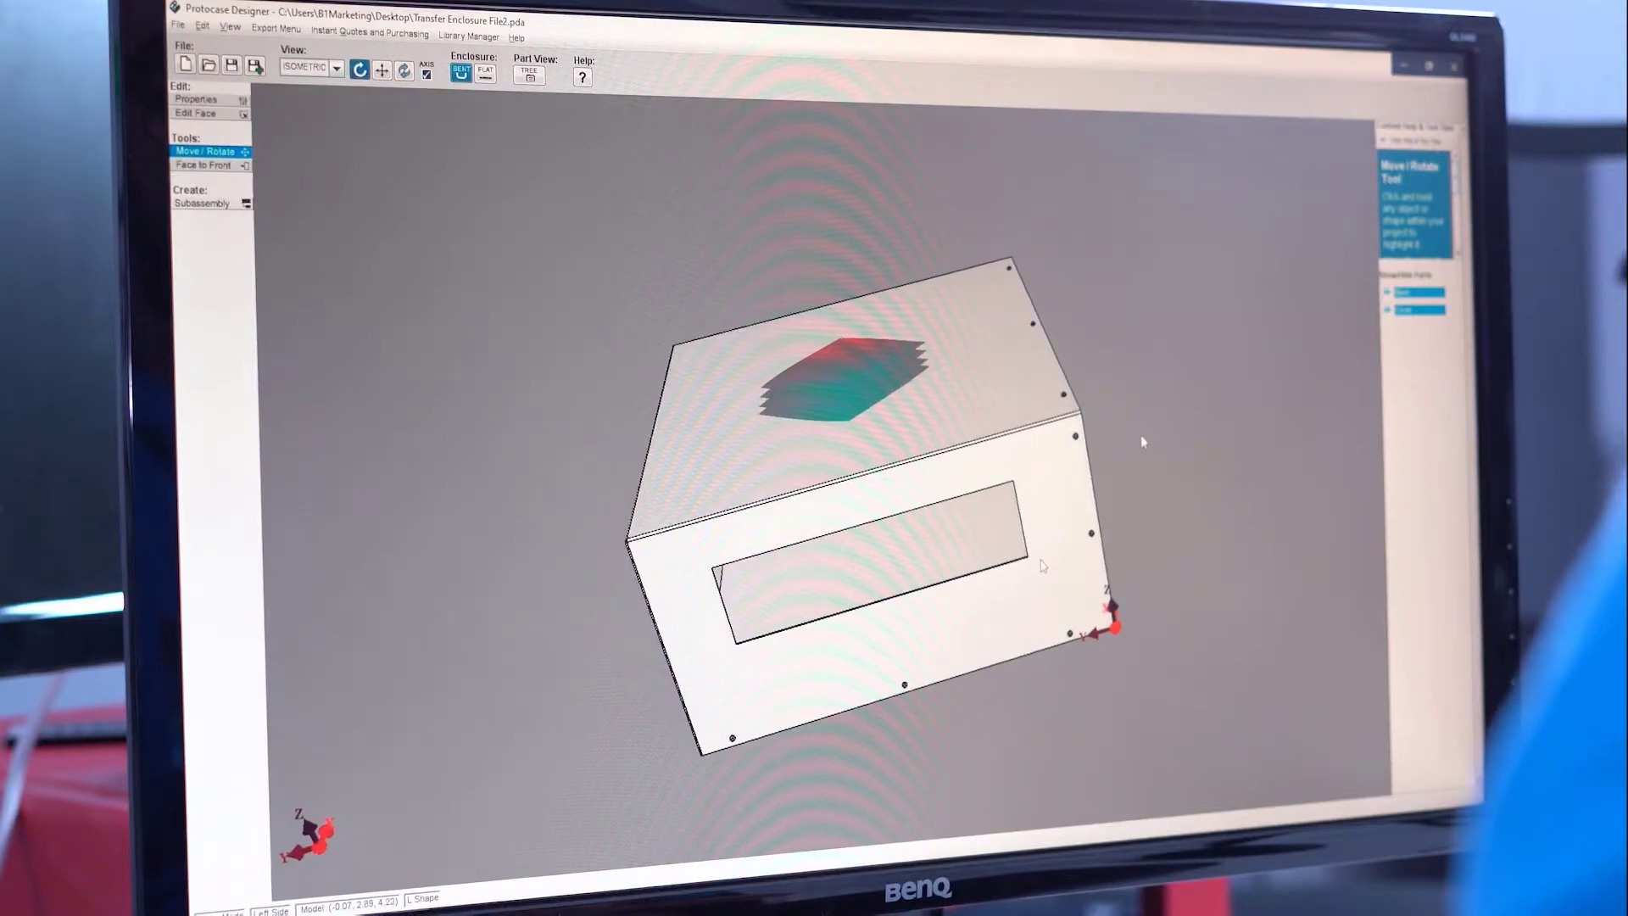
left_click_drag(1042, 566, 655, 668)
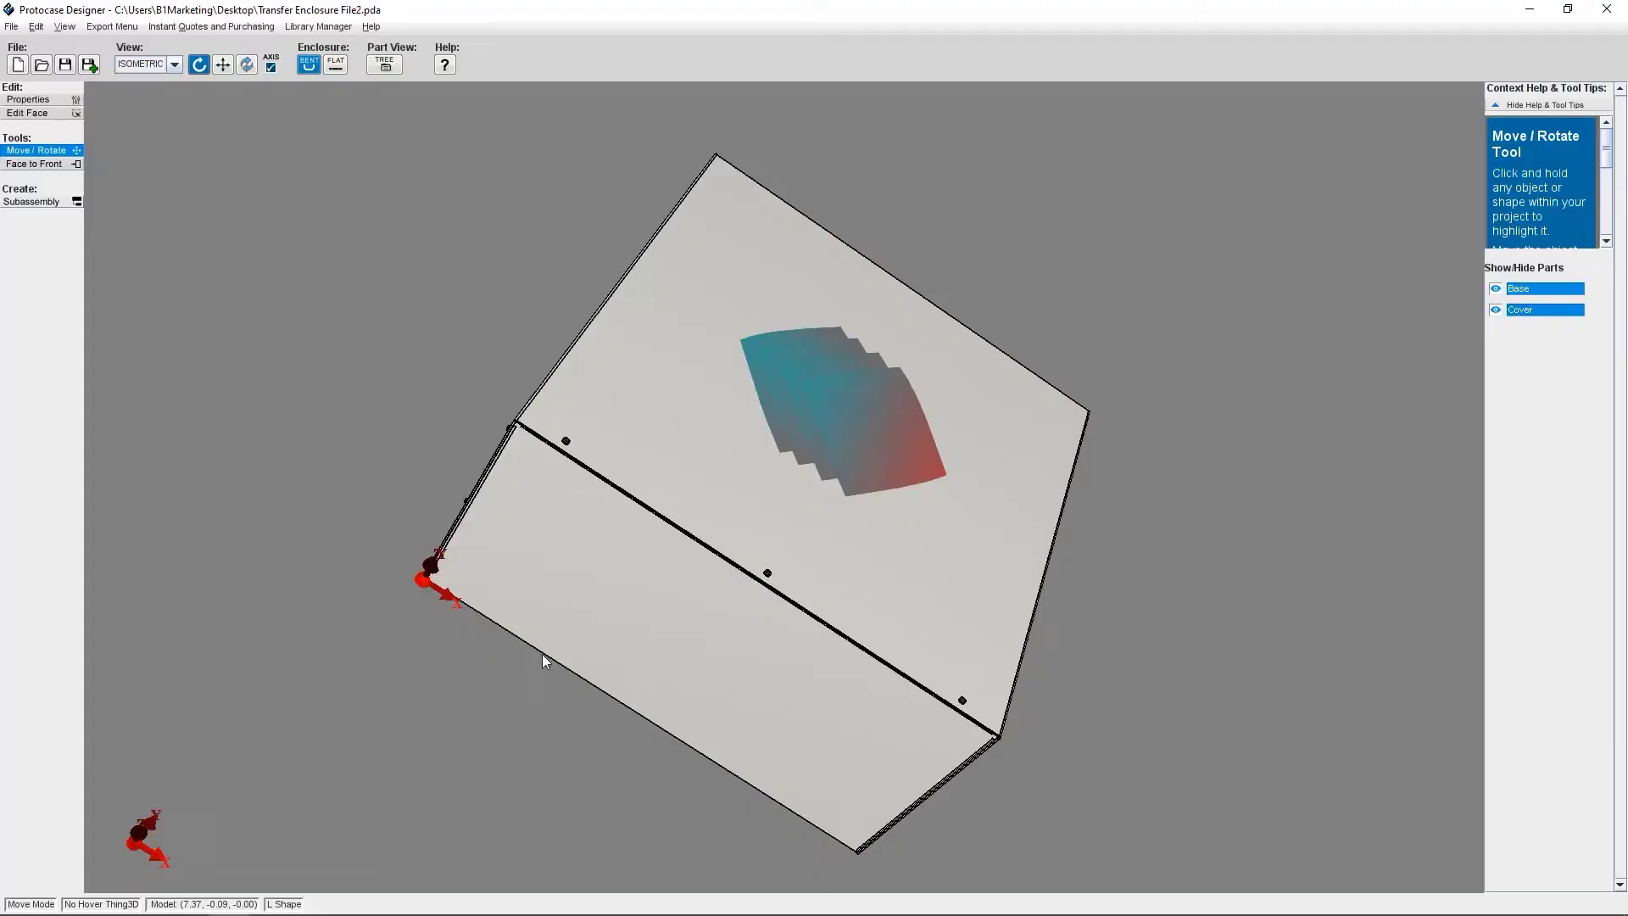
left_click_drag(542, 653, 916, 400)
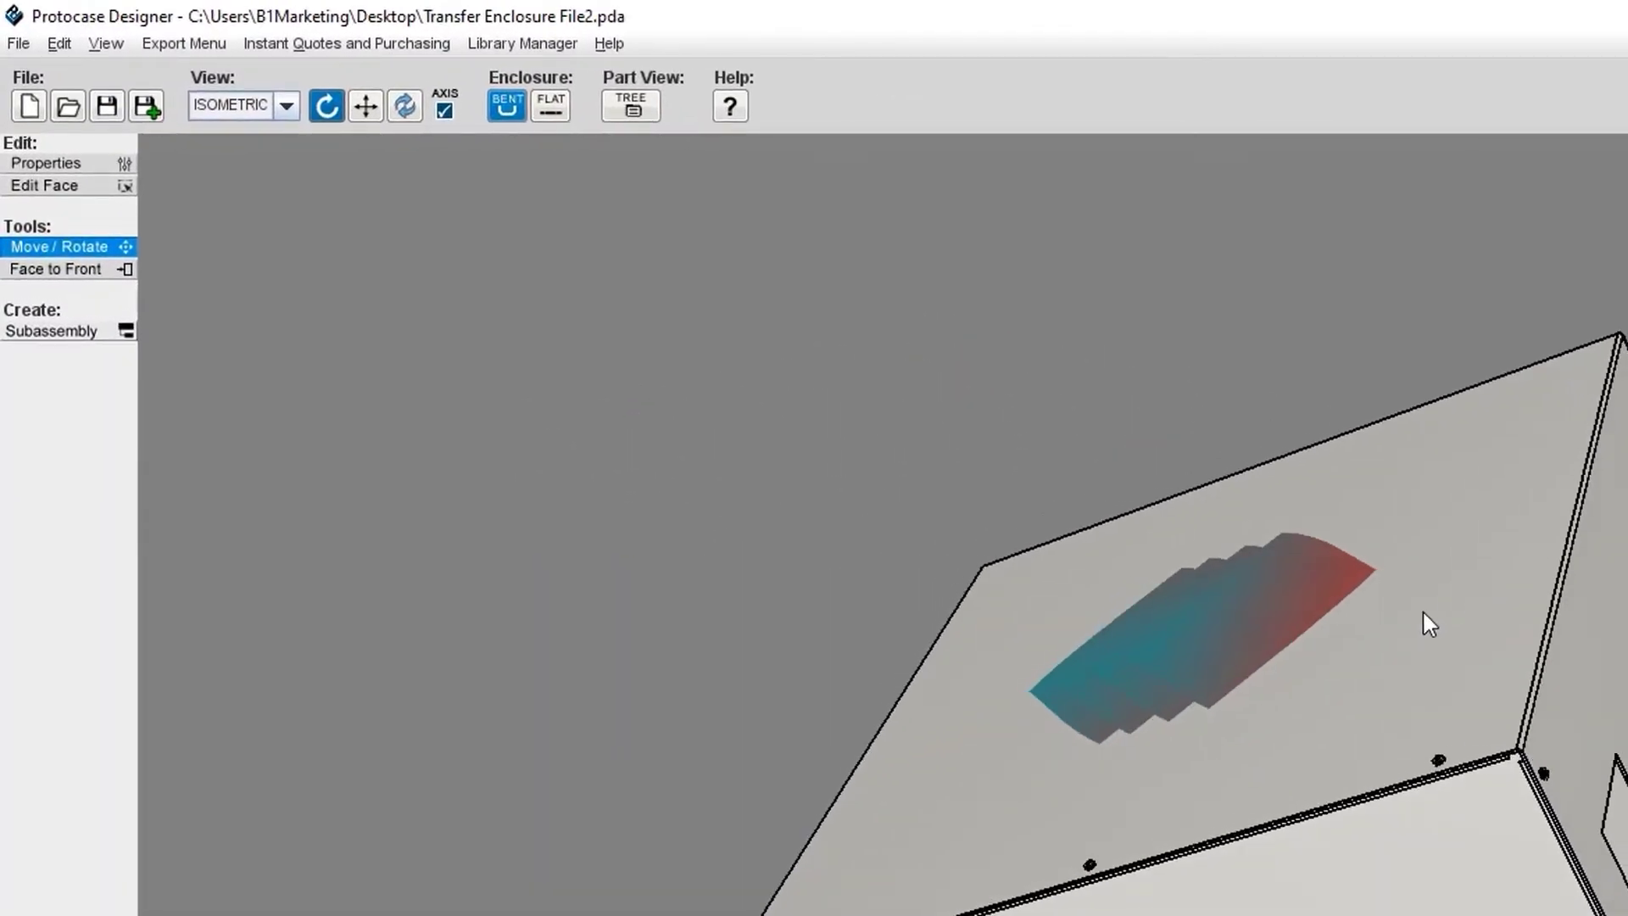
Choose Transfer to New Enclosure from the File menu.
left_click(18, 43)
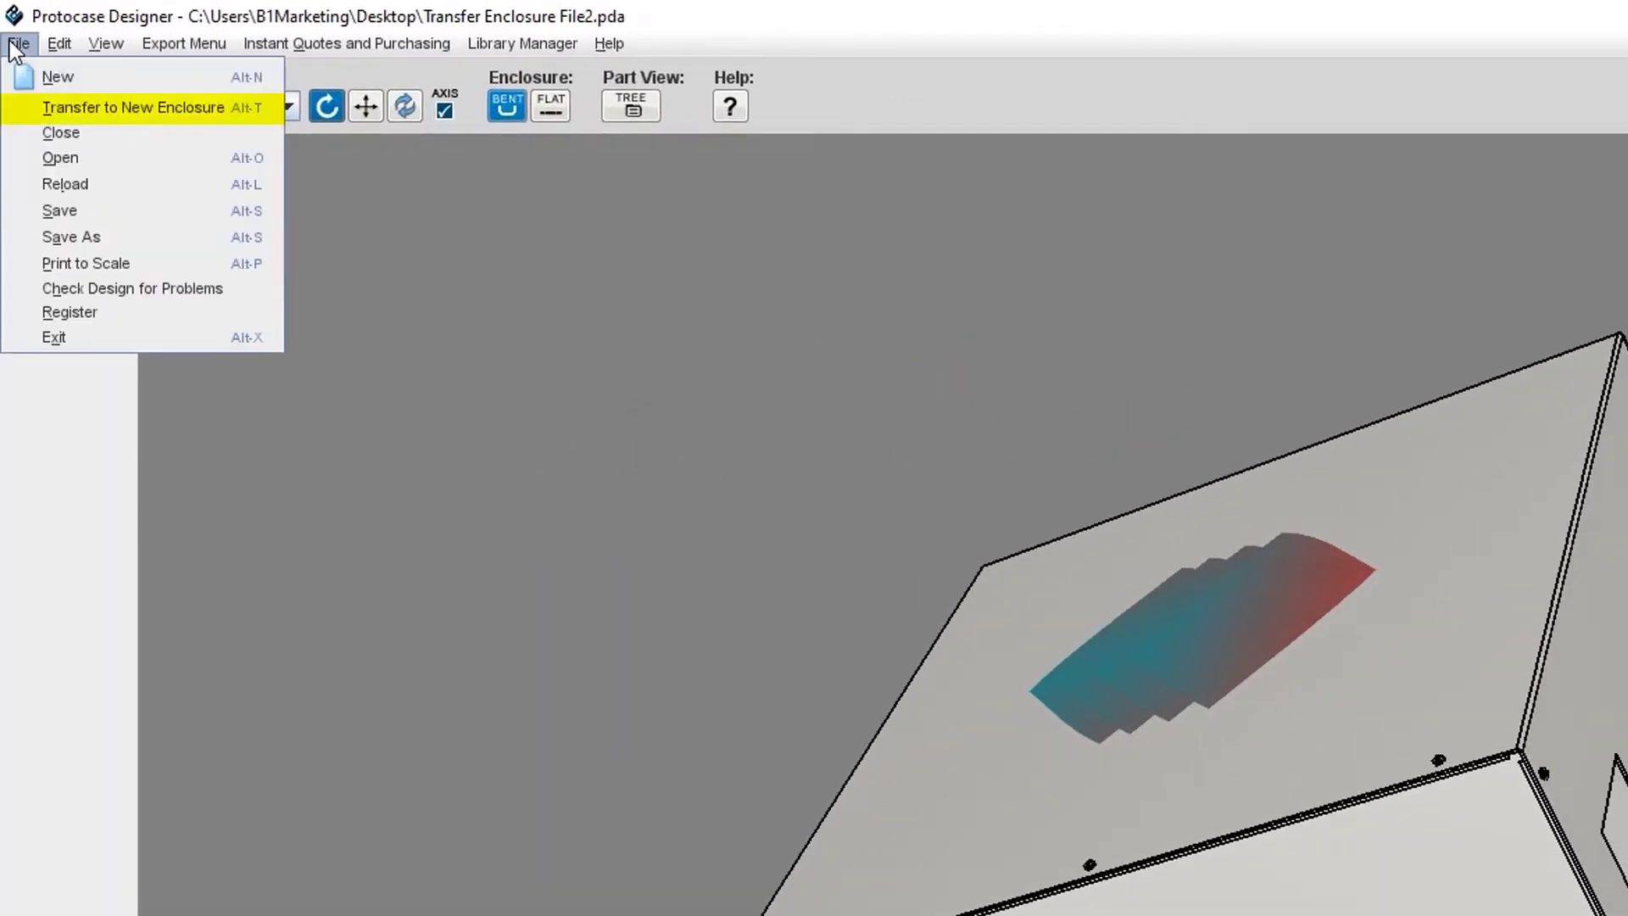
left_click(84, 108)
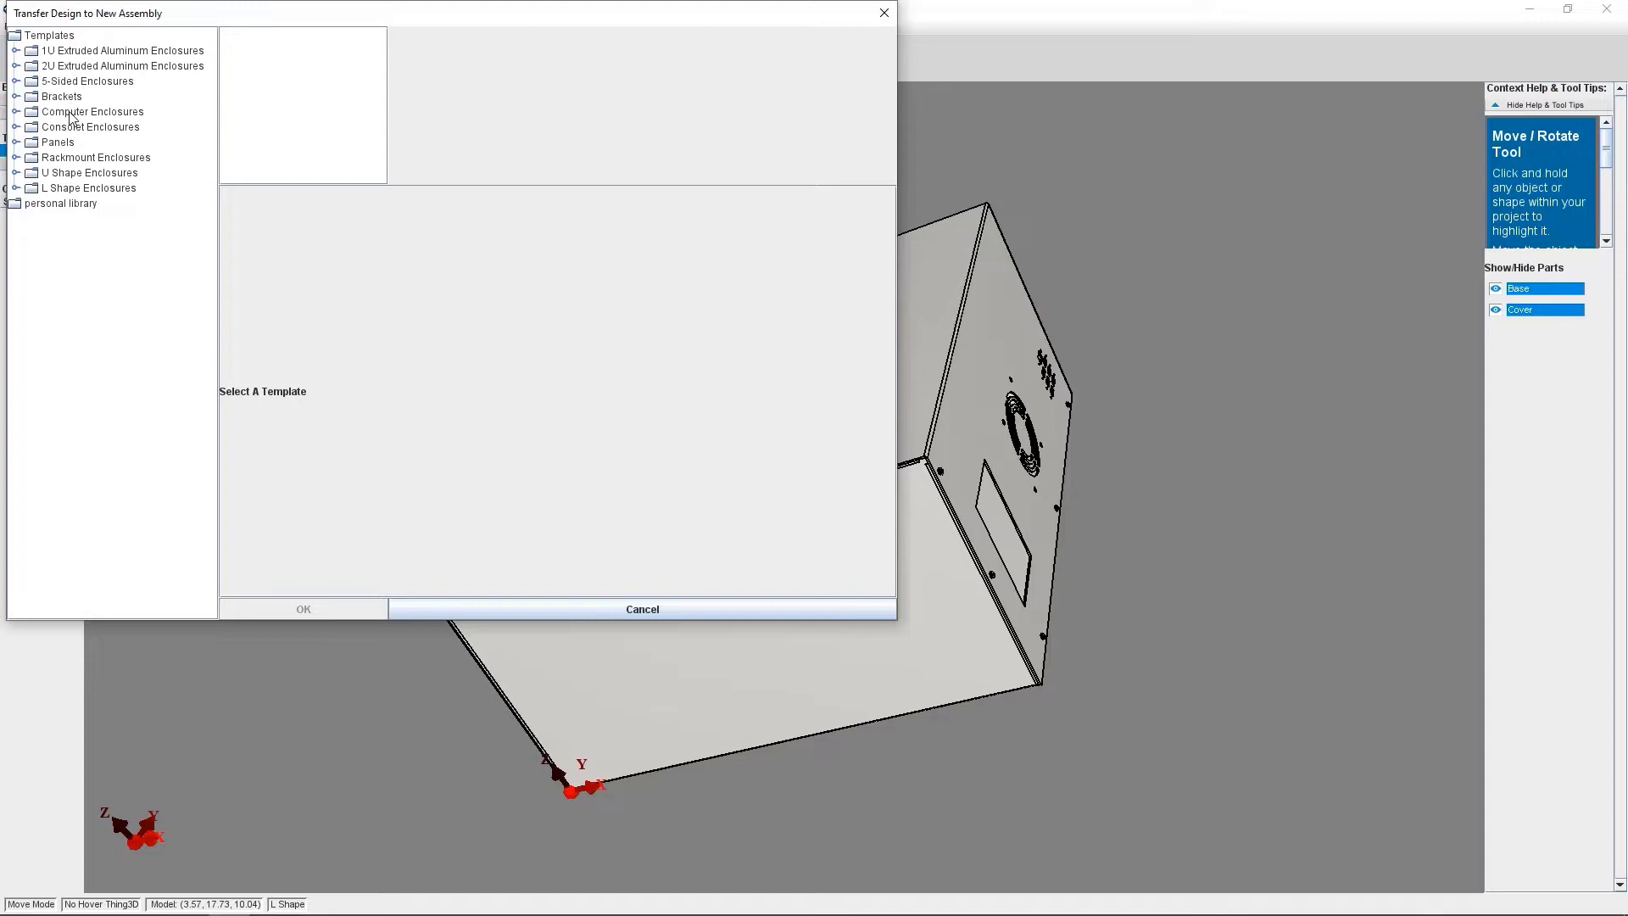
Pick the plain U Shape template, keeping Aluminum (5052) and Storm White Sandtex.
double_click(61, 175)
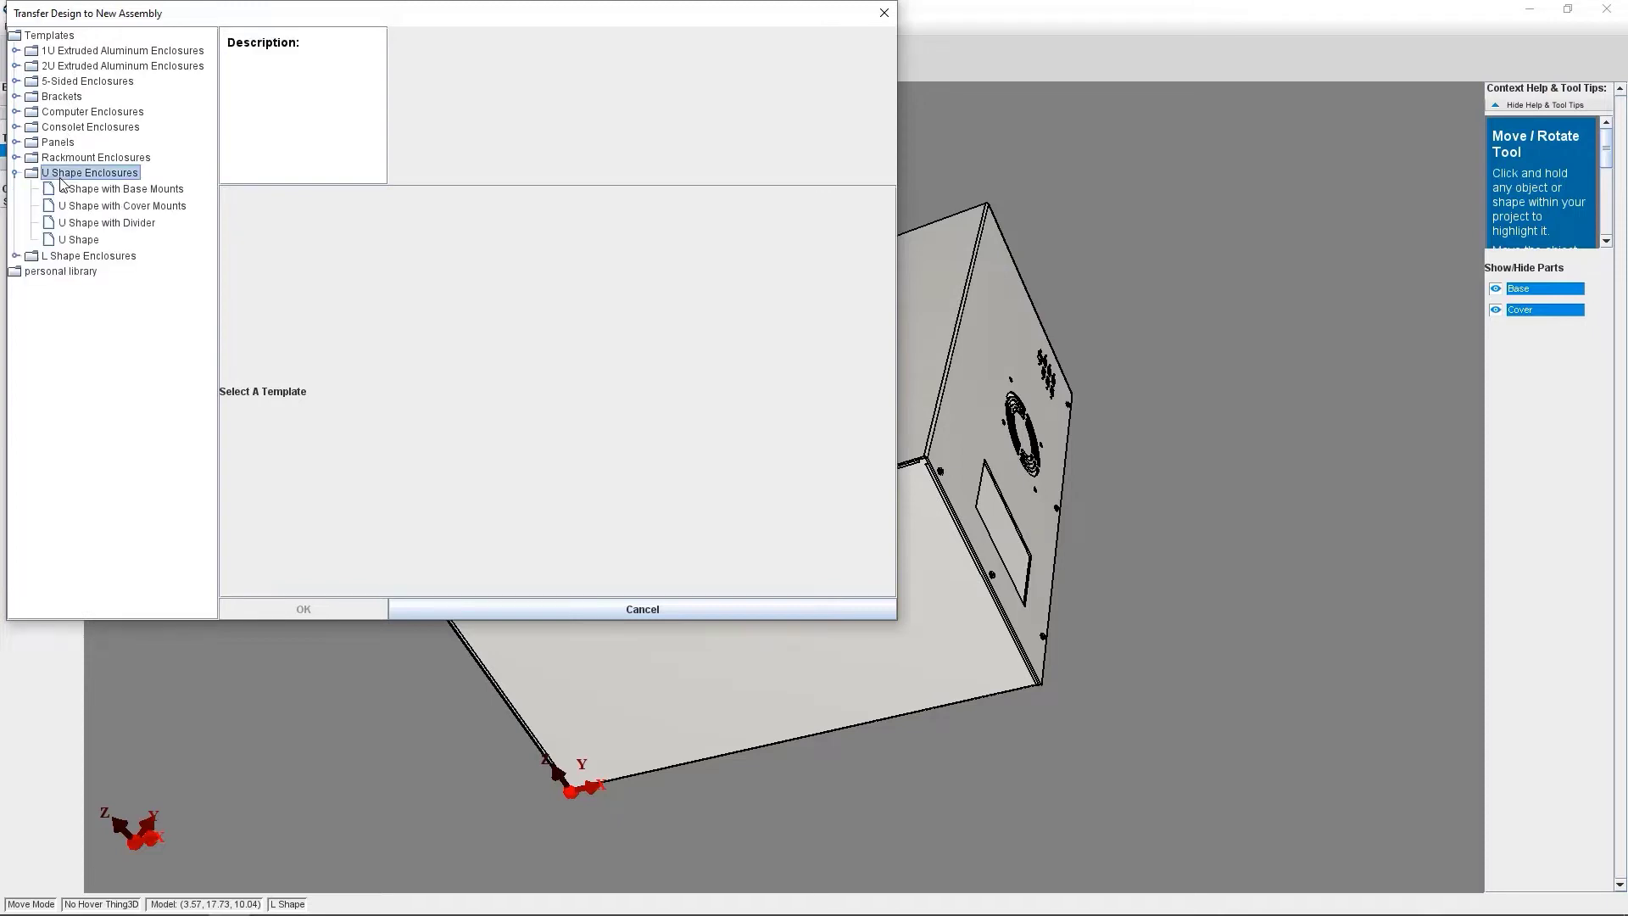
left_click(79, 241)
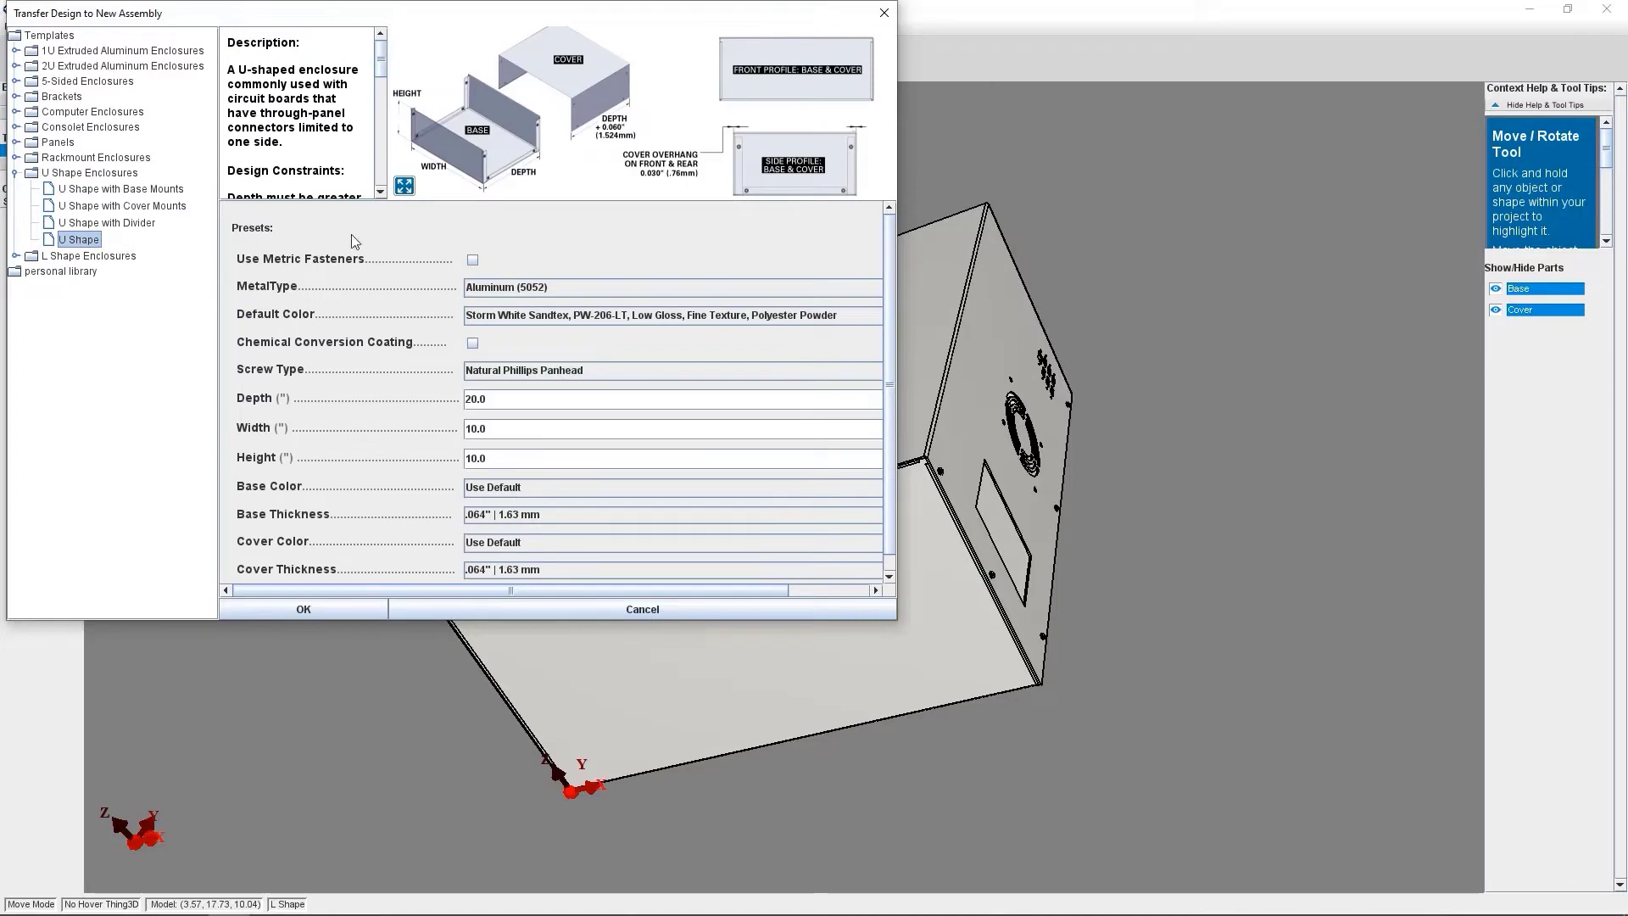
left_click(567, 291)
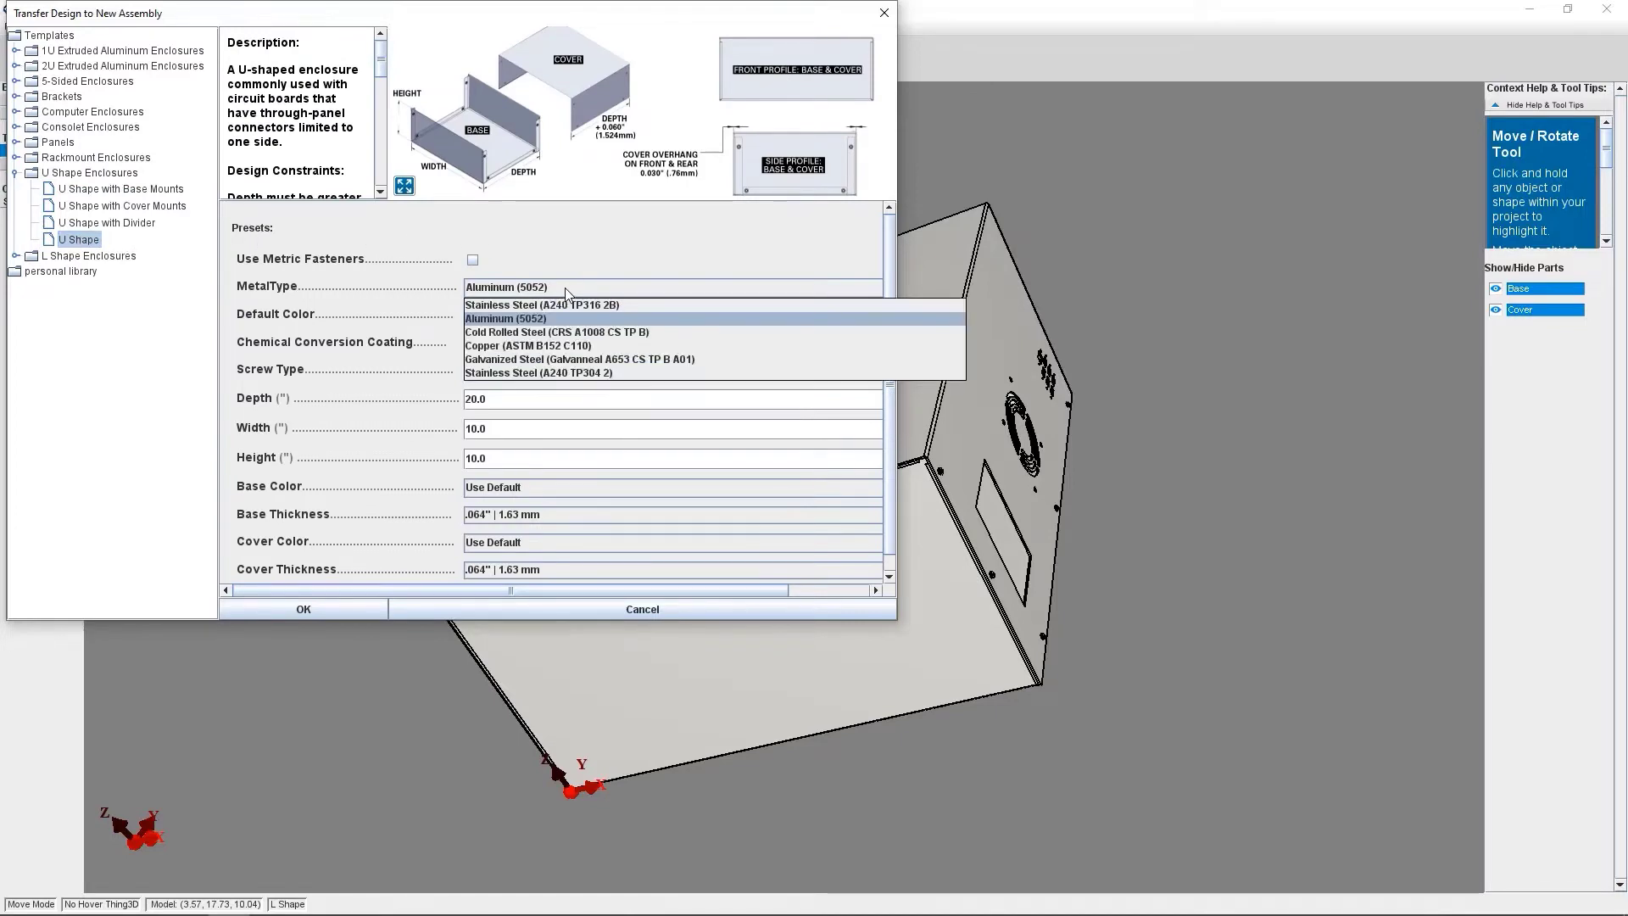
left_click(567, 291)
left_click(568, 317)
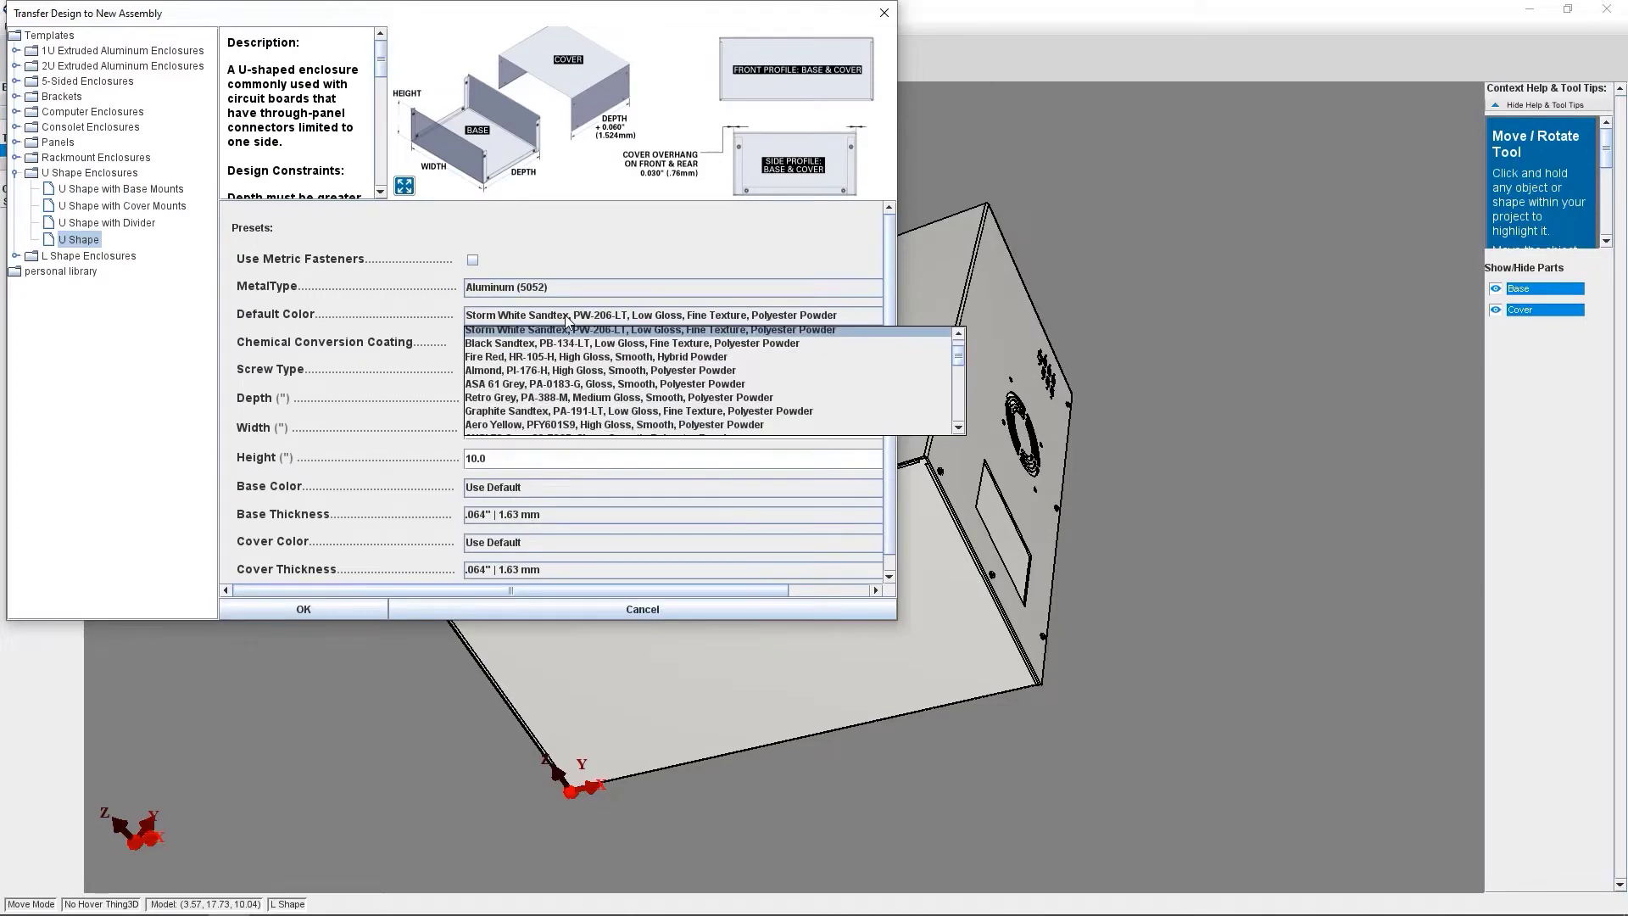
left_click(567, 319)
Enable chemical conversion coating and set the width to 12.0.
left_click(517, 370)
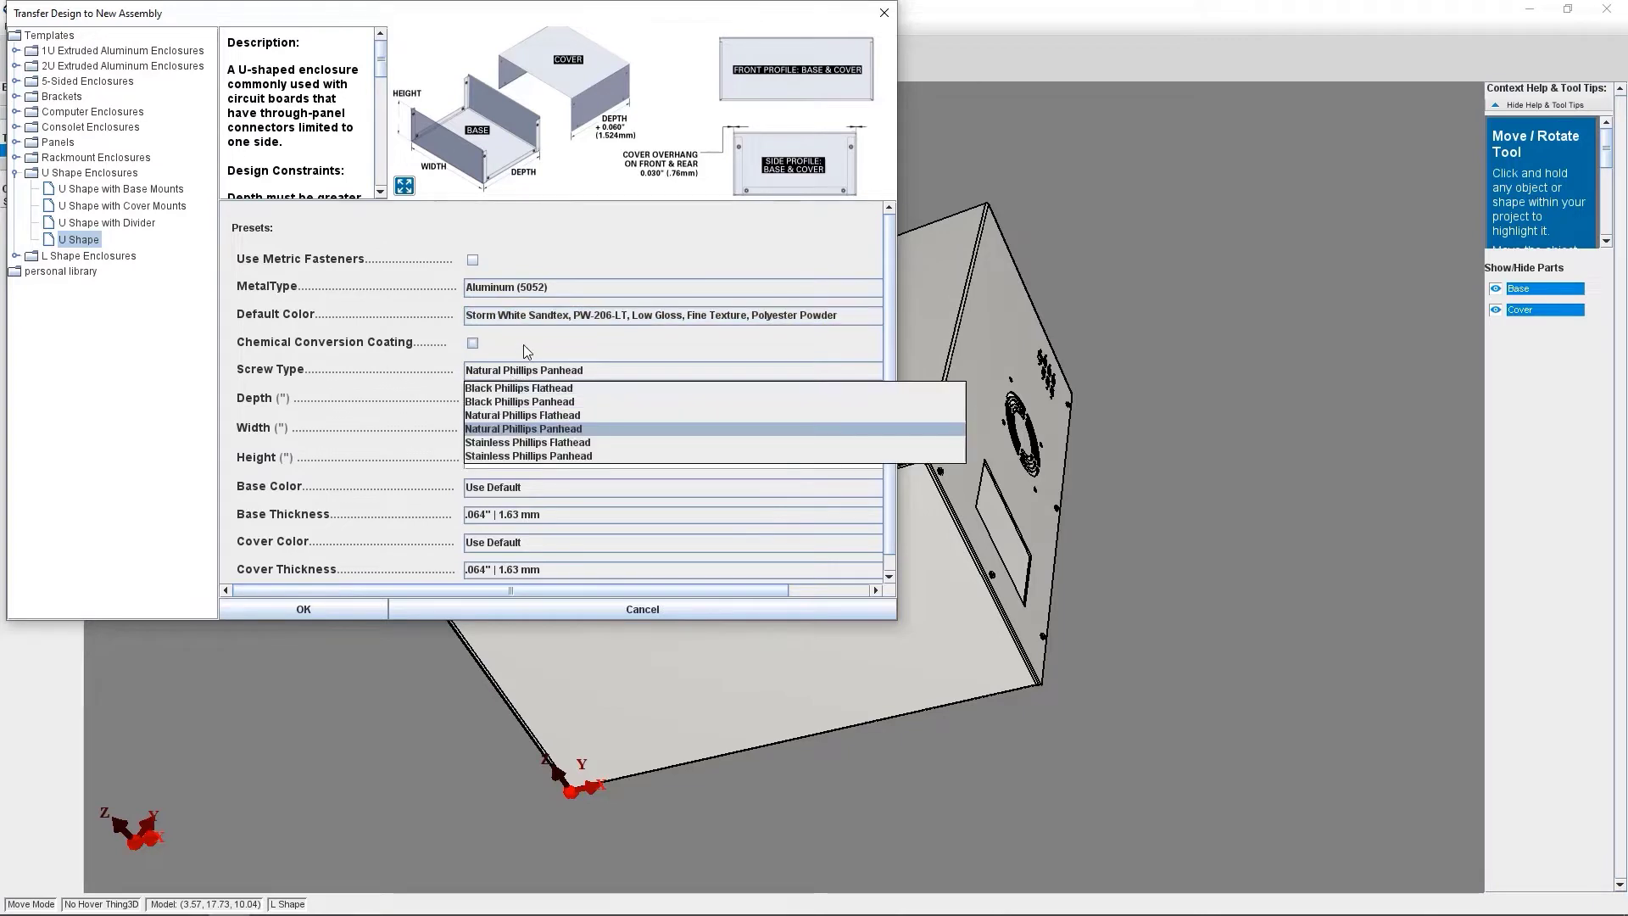
left_click(522, 344)
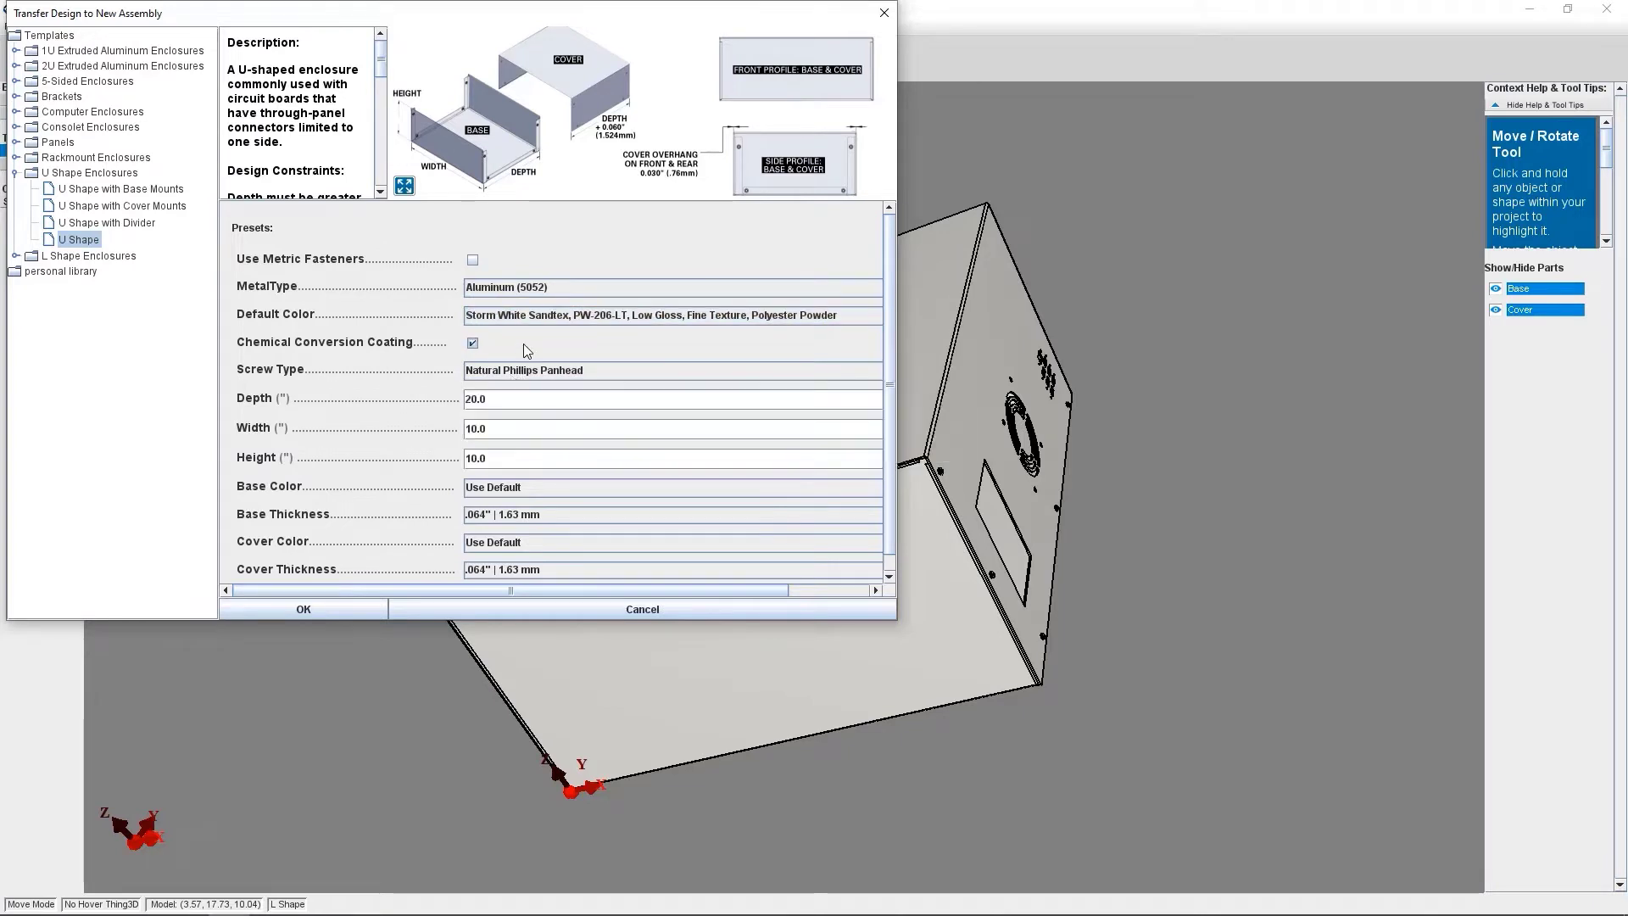
left_click(494, 429)
key("BackSpace")
key("BackSpace")
key("BackSpace")
key("BackSpace")
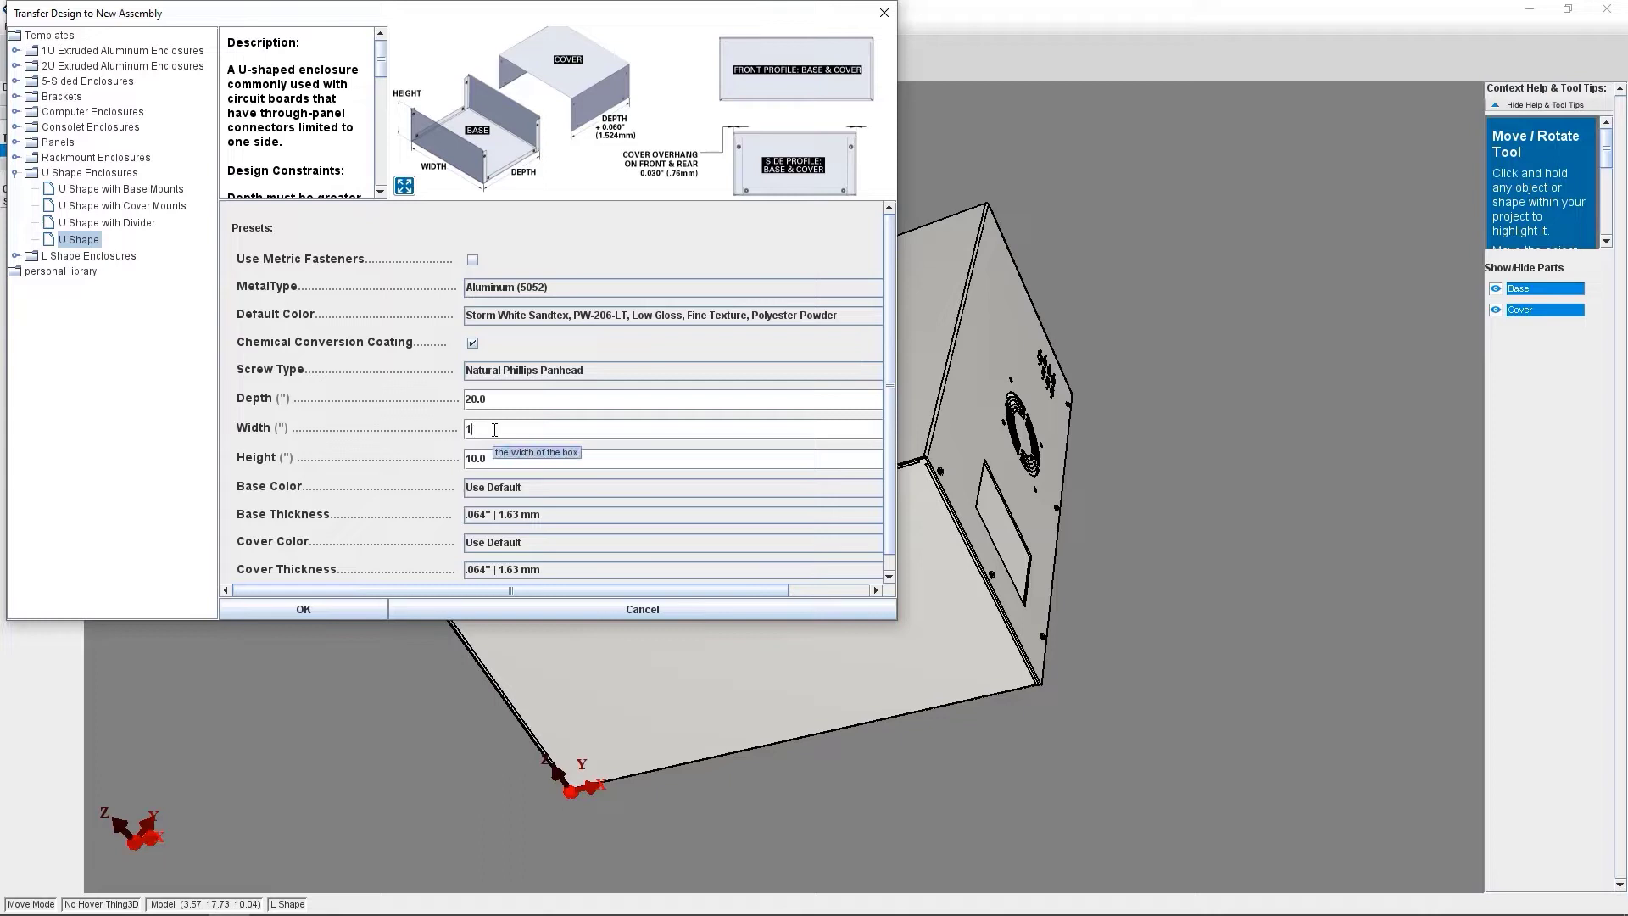
type("12.")
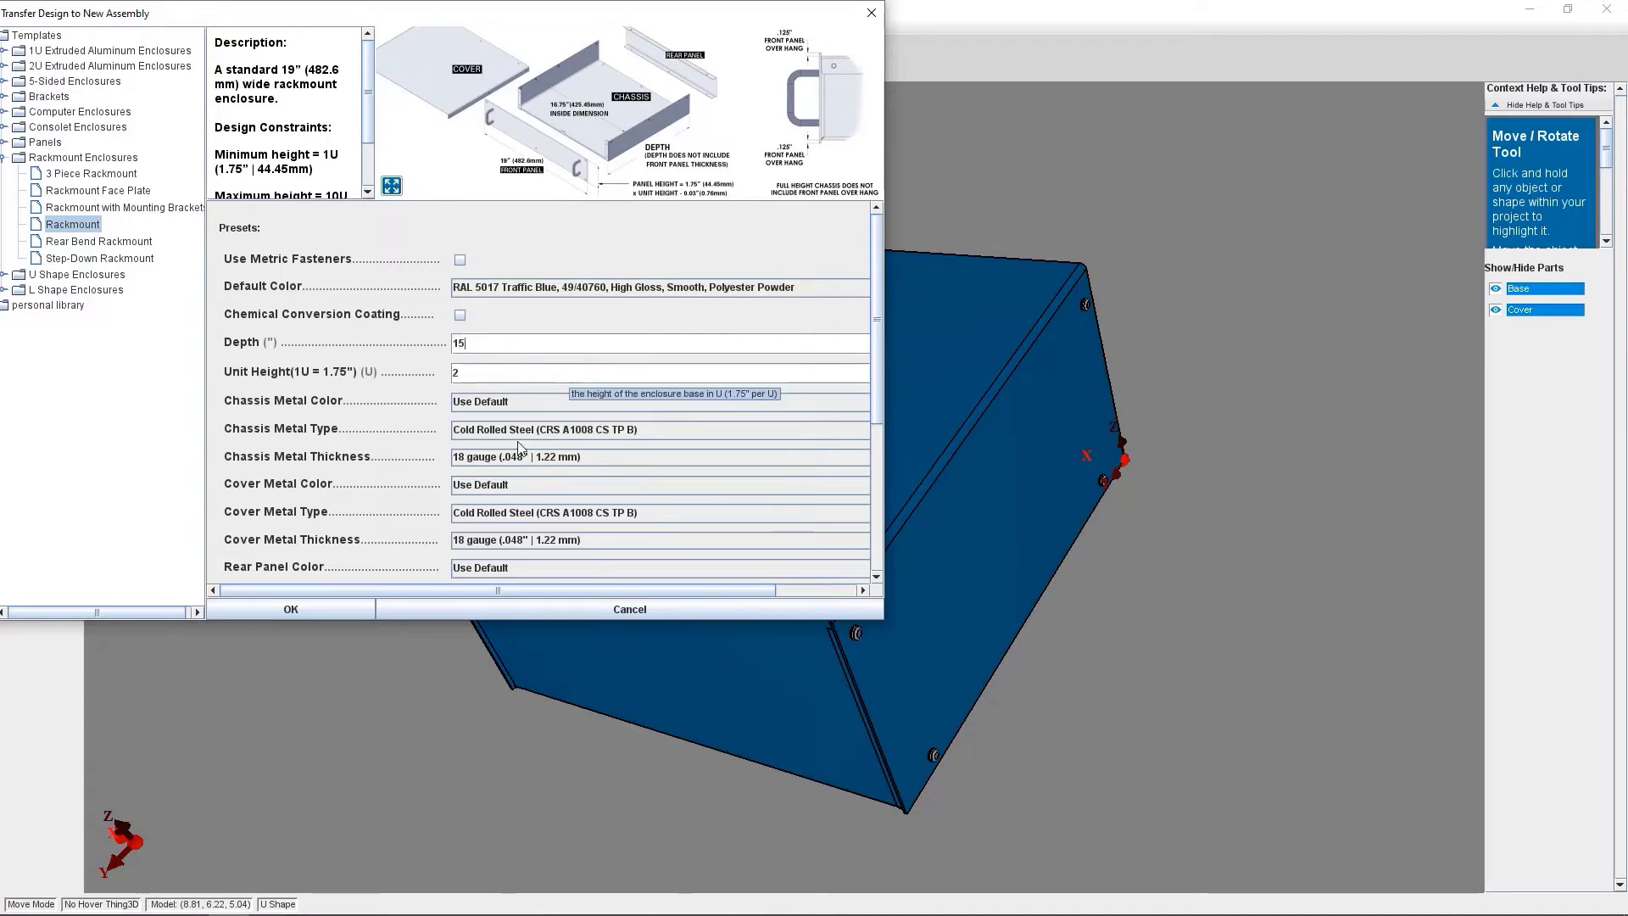
Scroll down the Presets form to reach the OK button.
scroll(341, 523, "down", 2)
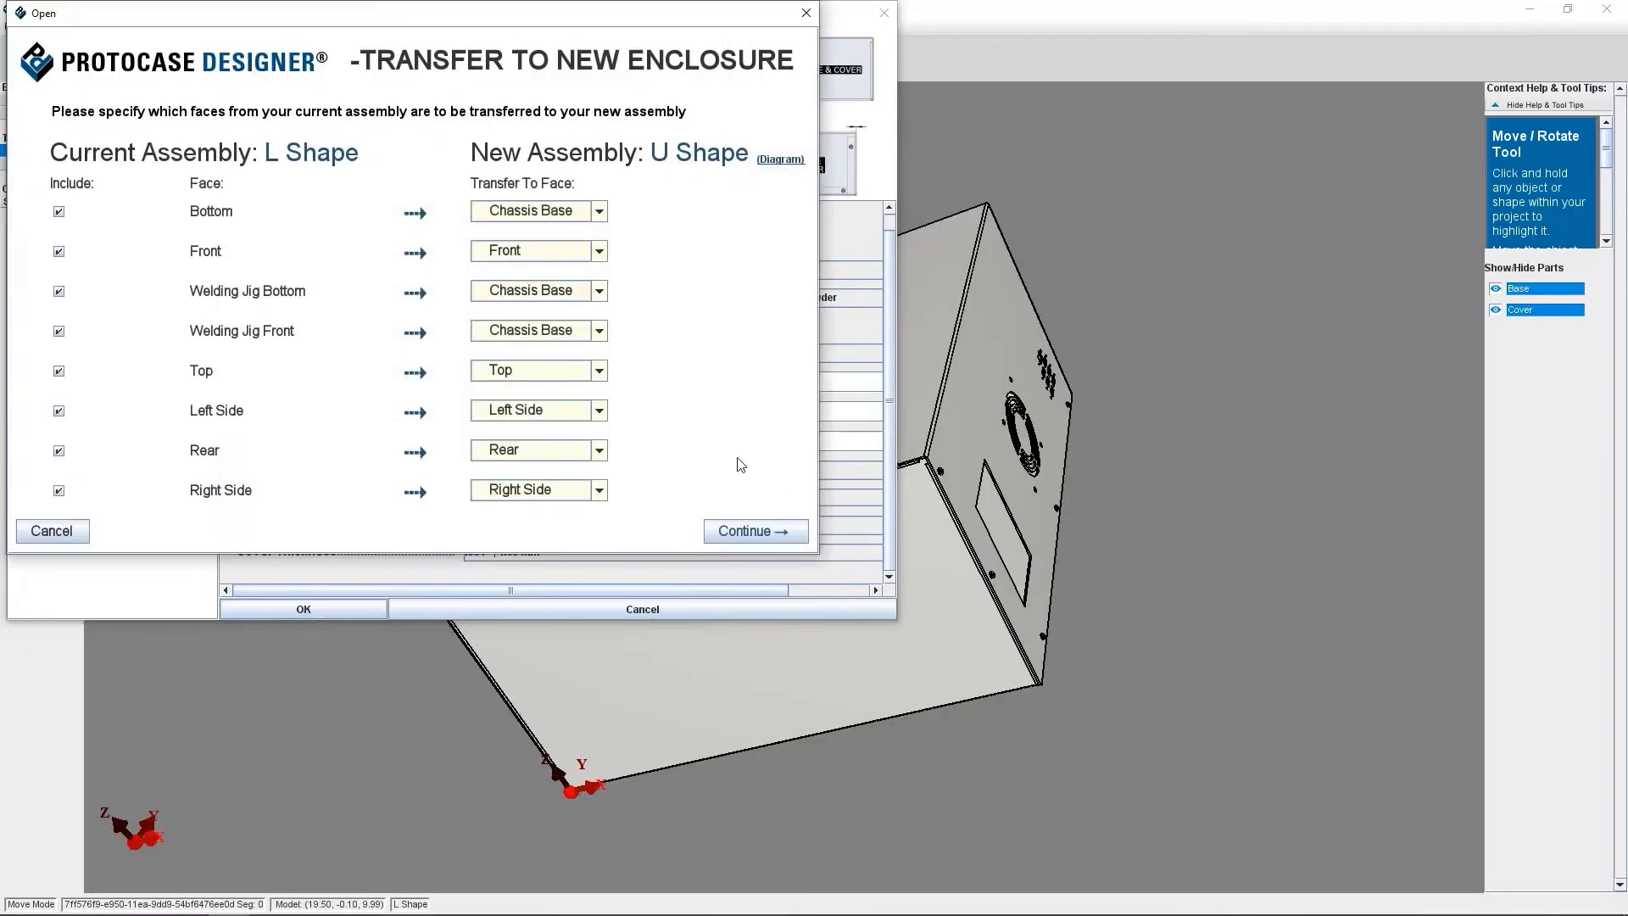
left_click(562, 216)
left_click(647, 239)
left_click(557, 257)
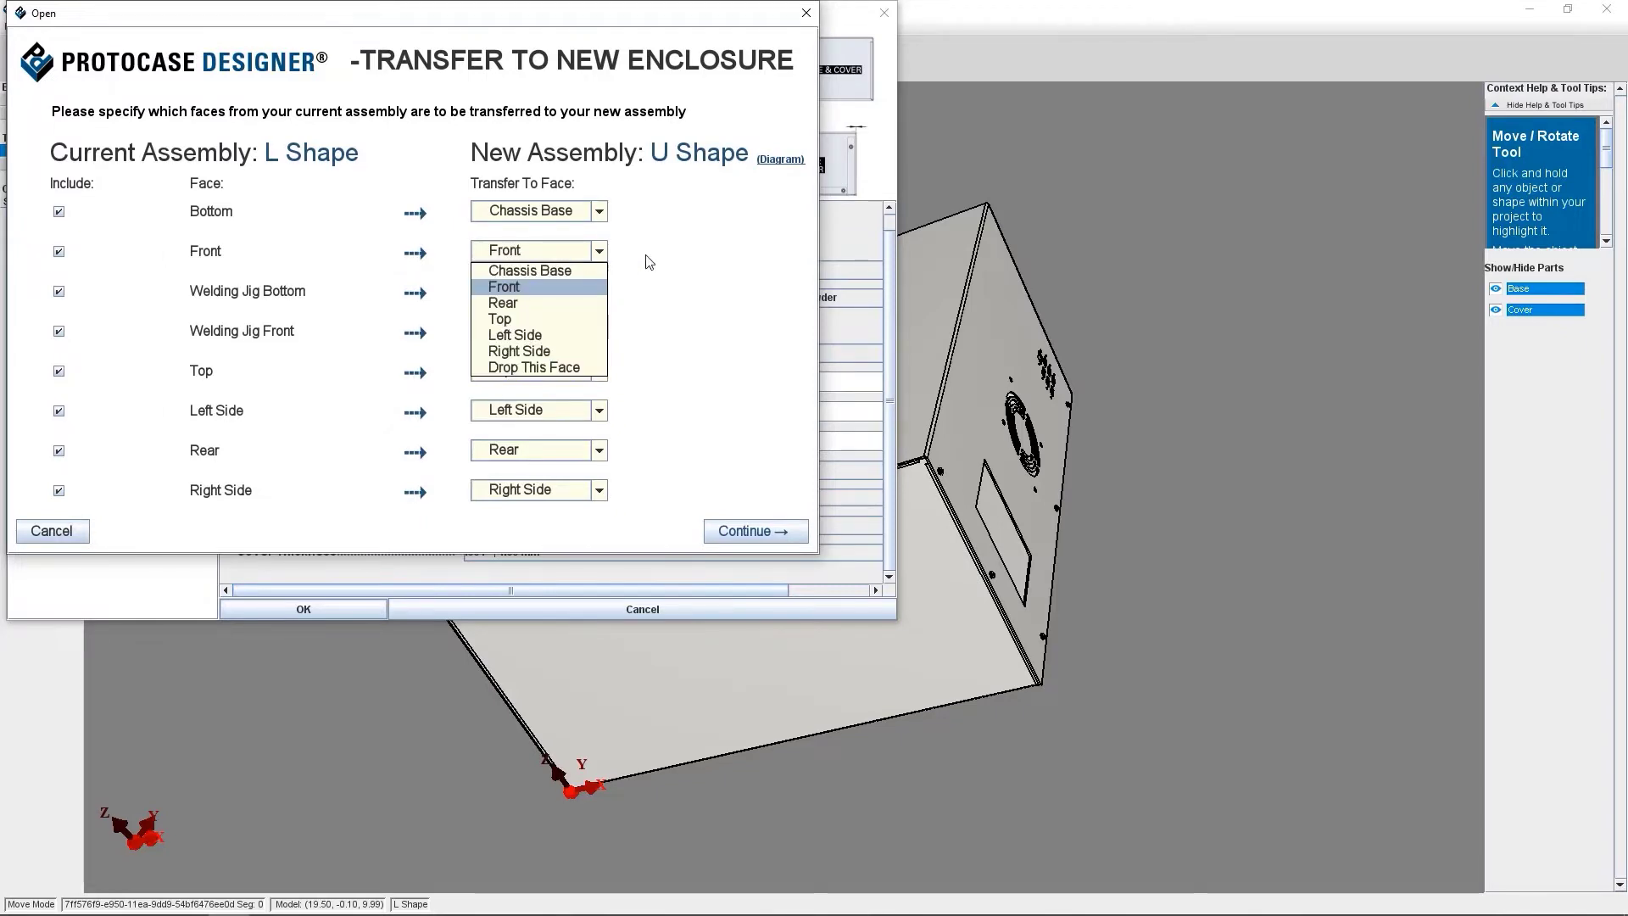
left_click(688, 266)
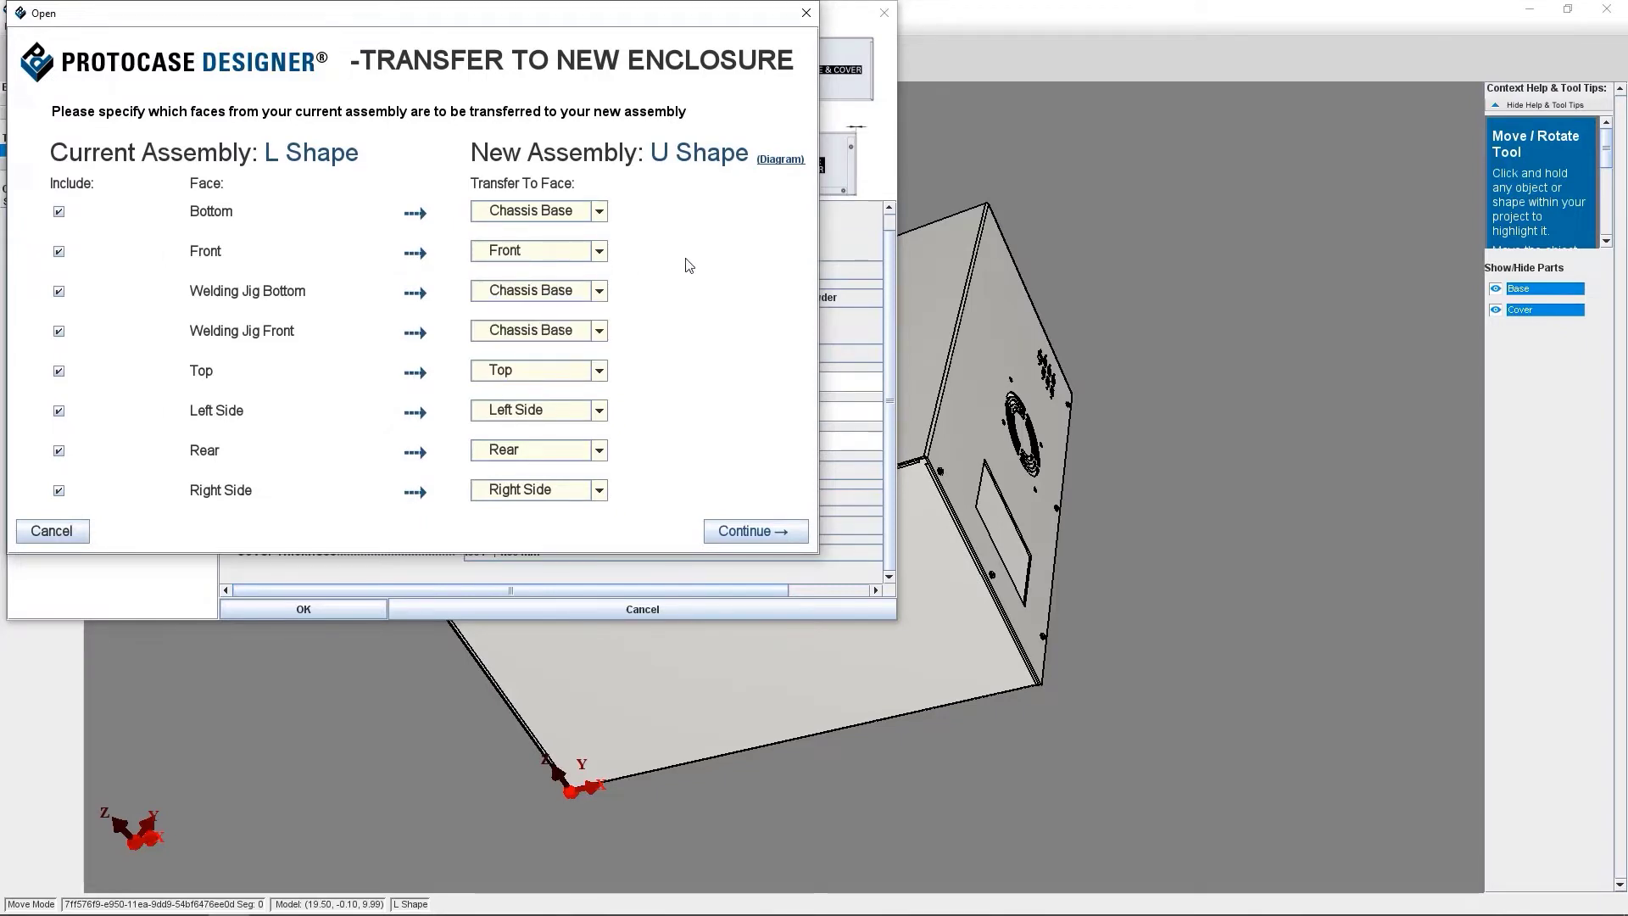
left_click(540, 371)
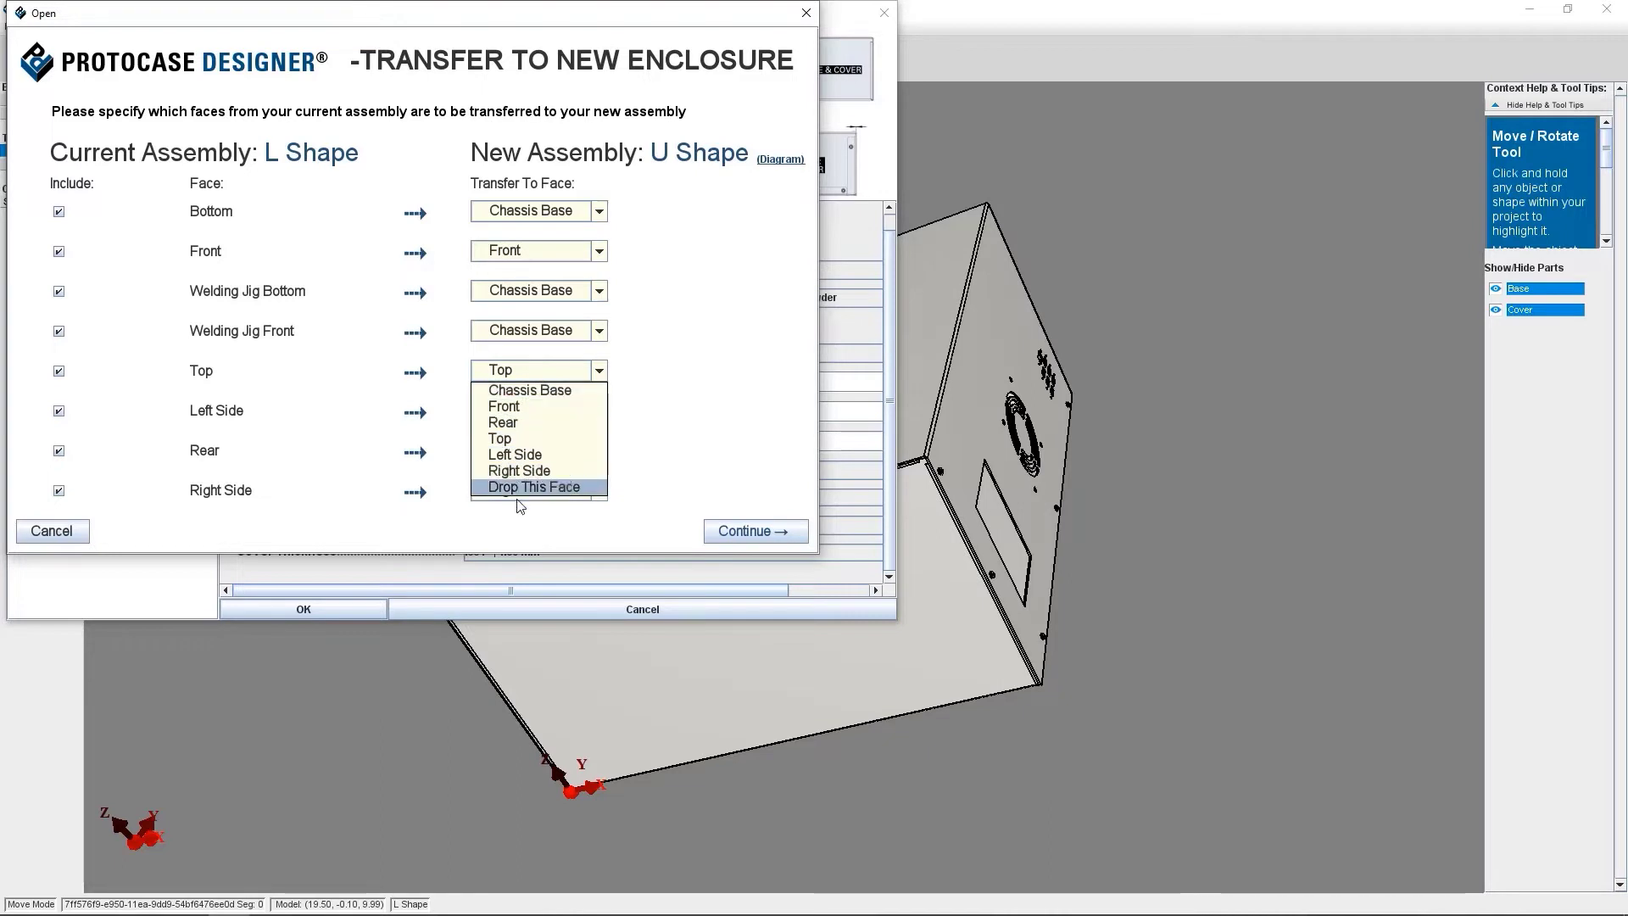
left_click(719, 374)
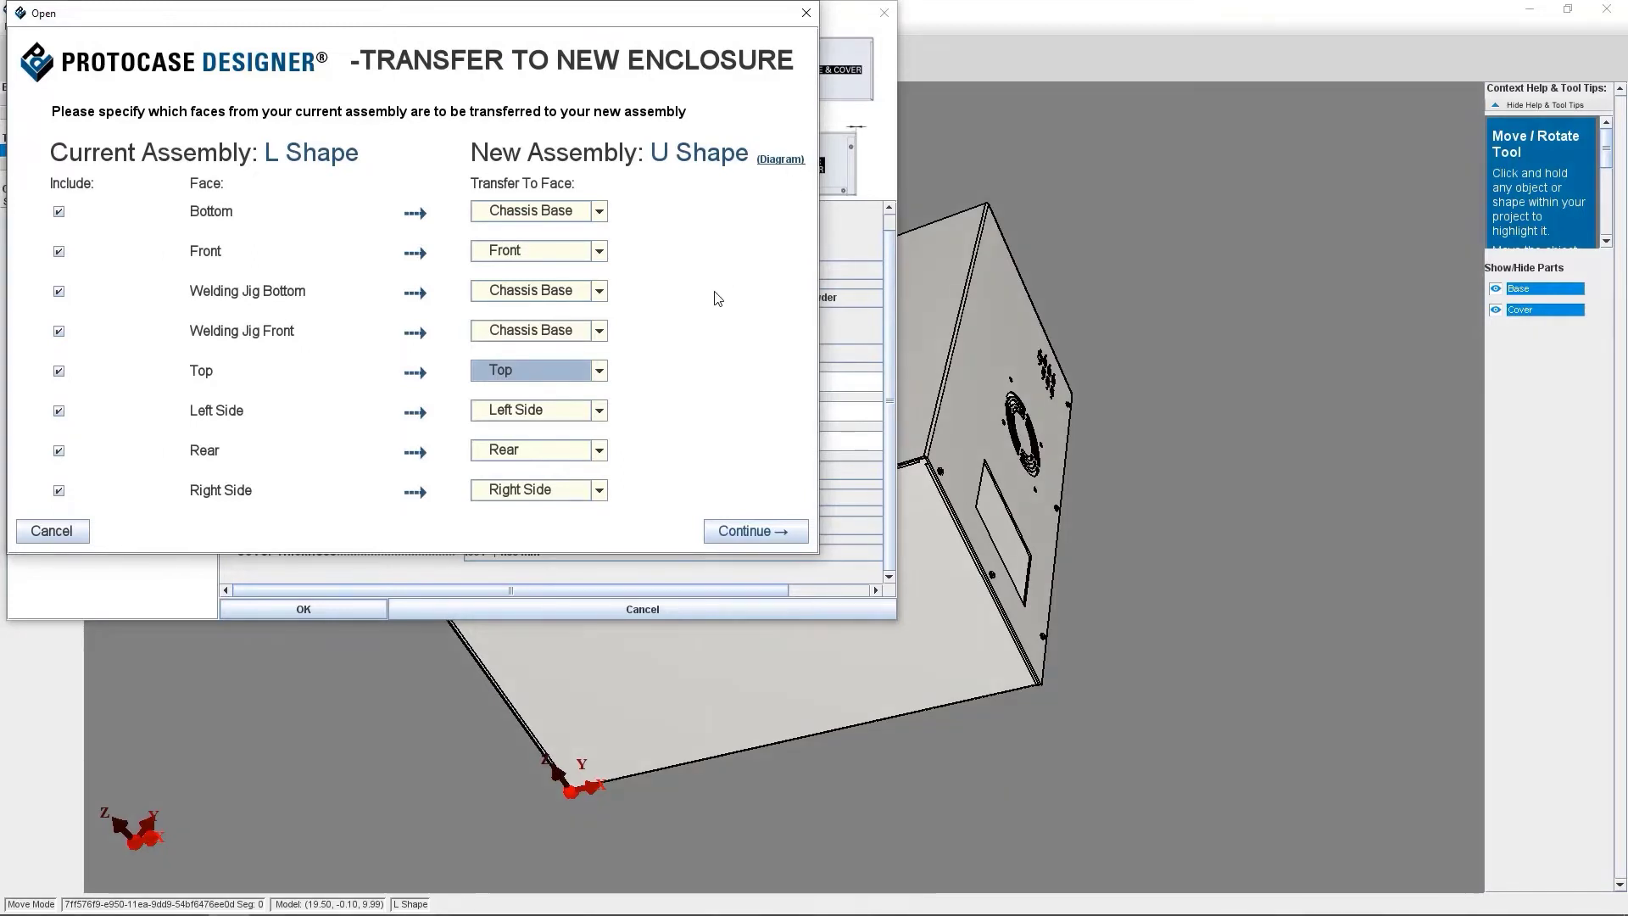
Set Welding Jig Bottom and Welding Jig Front to Drop This Face, excluding both.
left_click(540, 297)
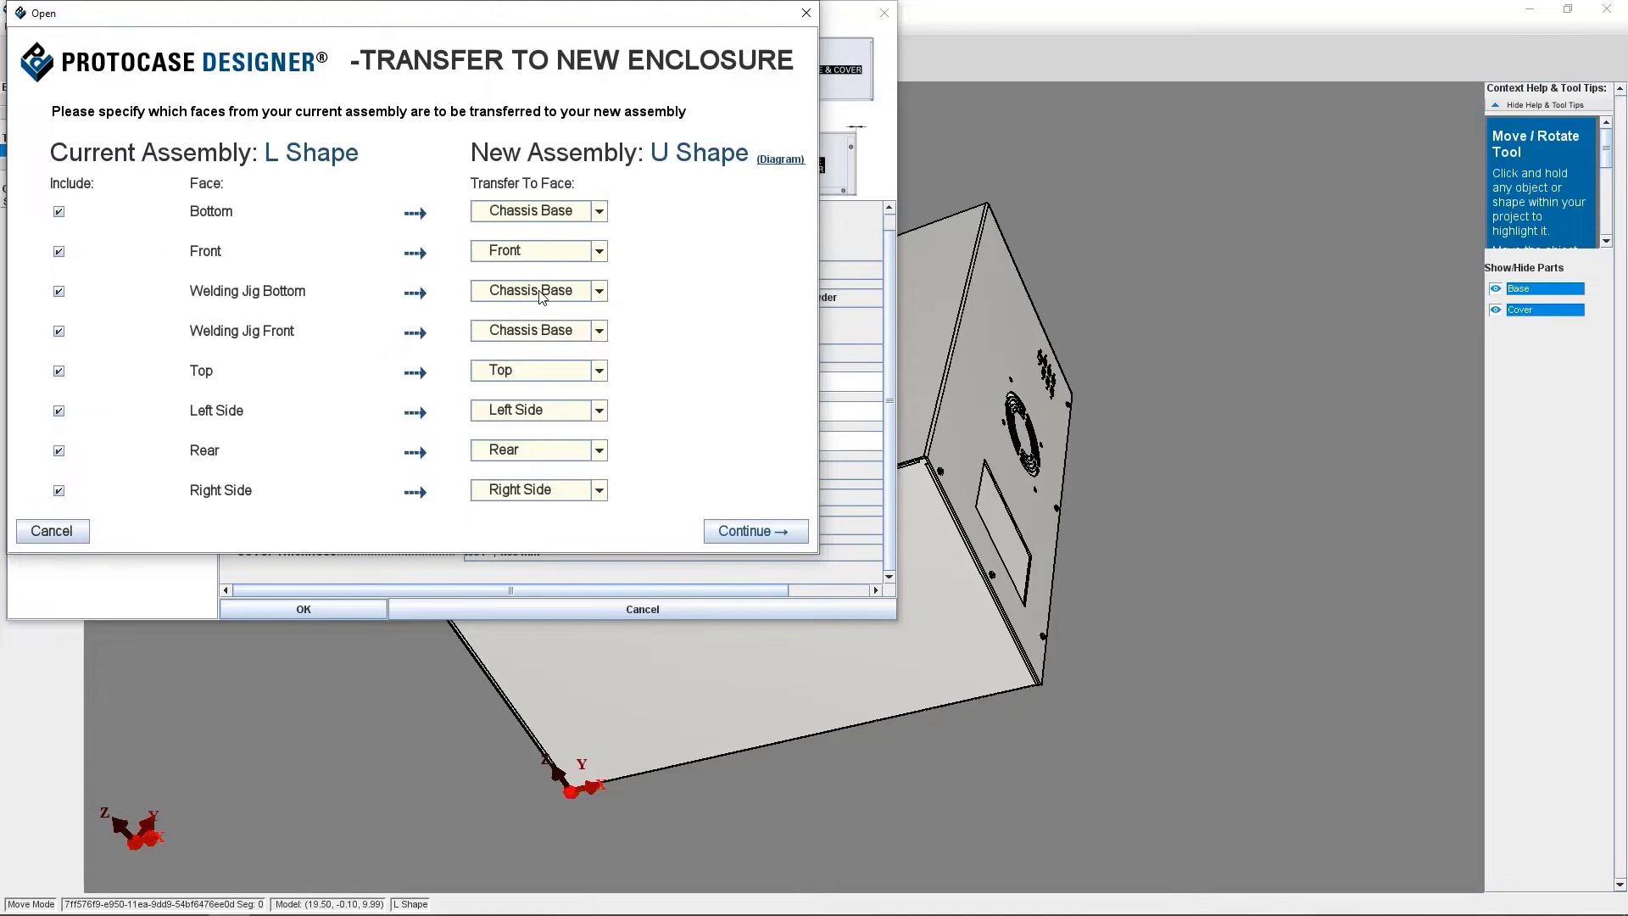
left_click(535, 406)
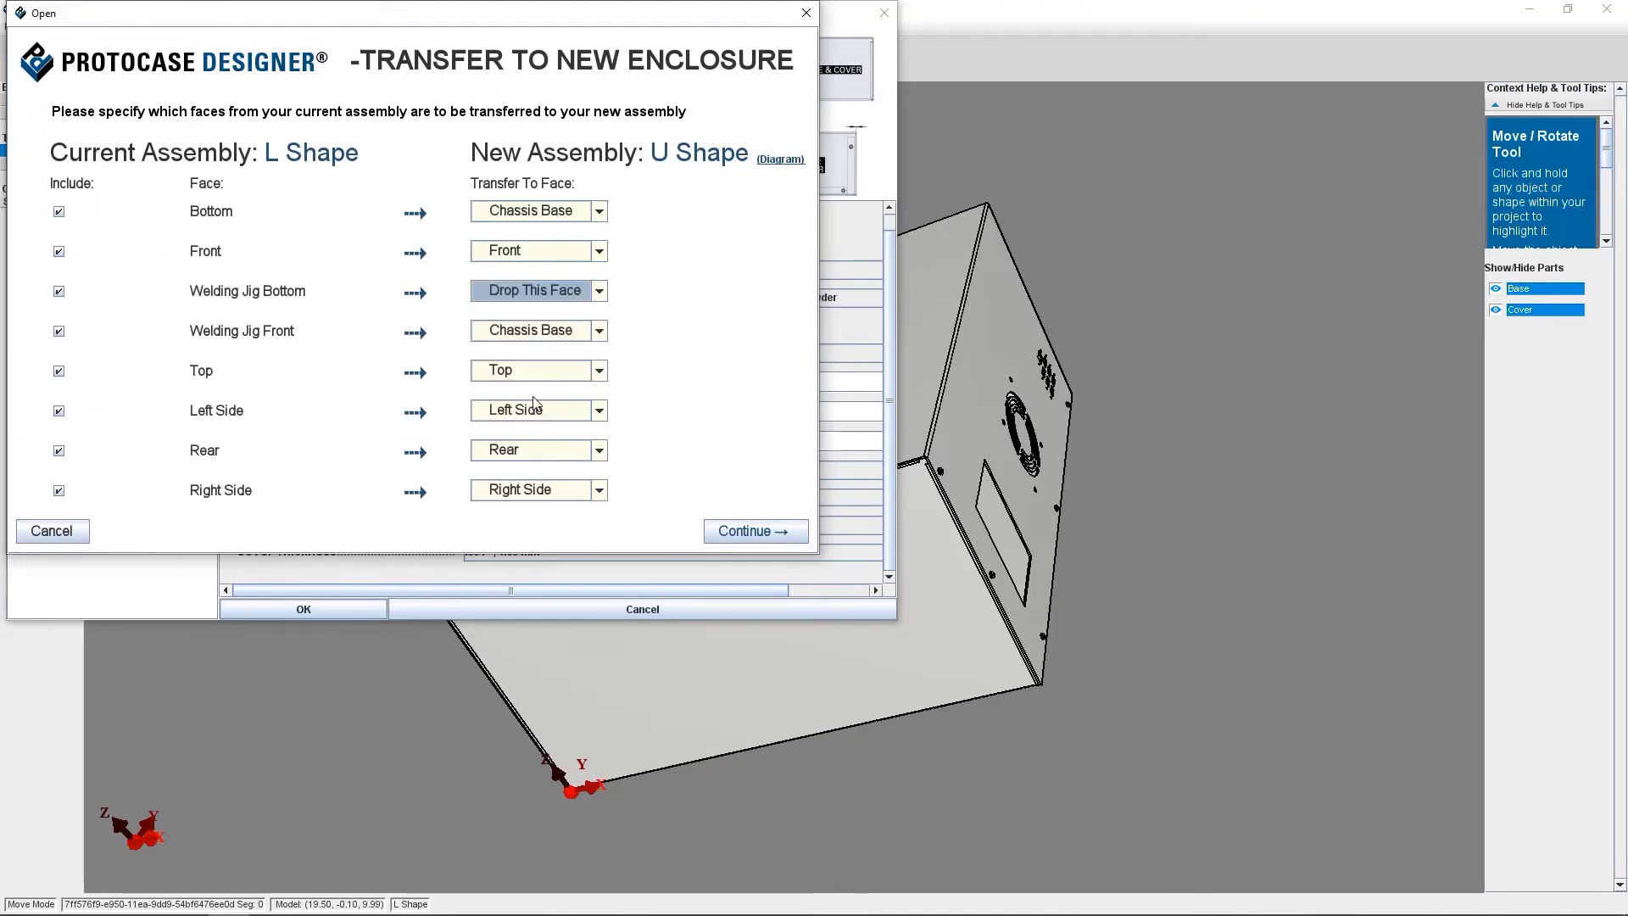
left_click(535, 333)
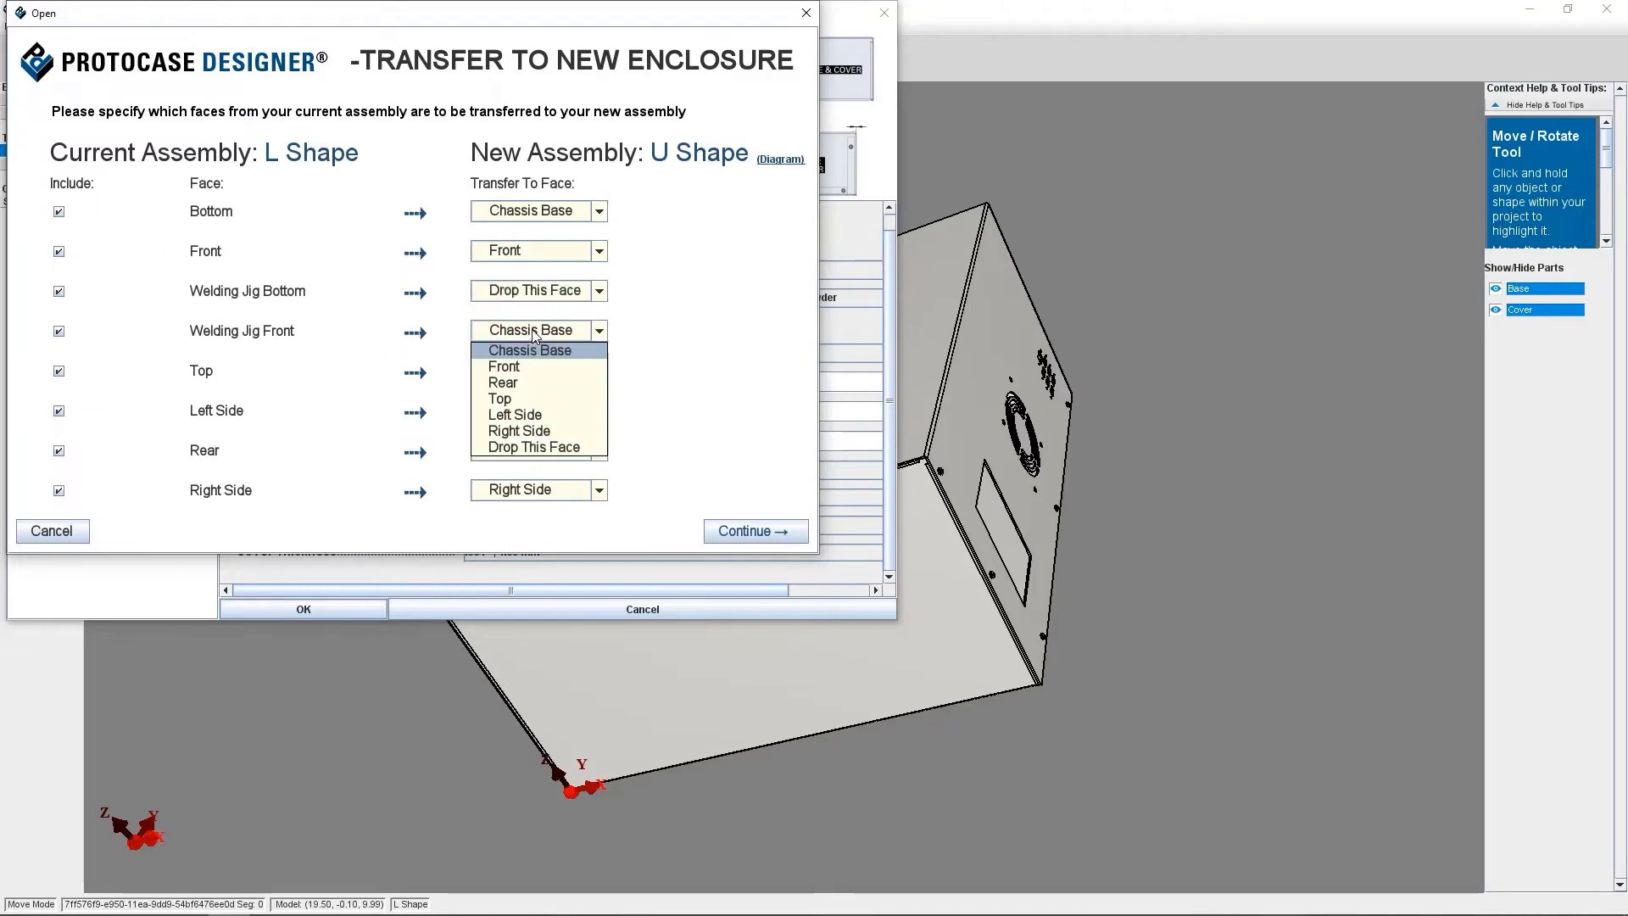
left_click(536, 447)
left_click(60, 292)
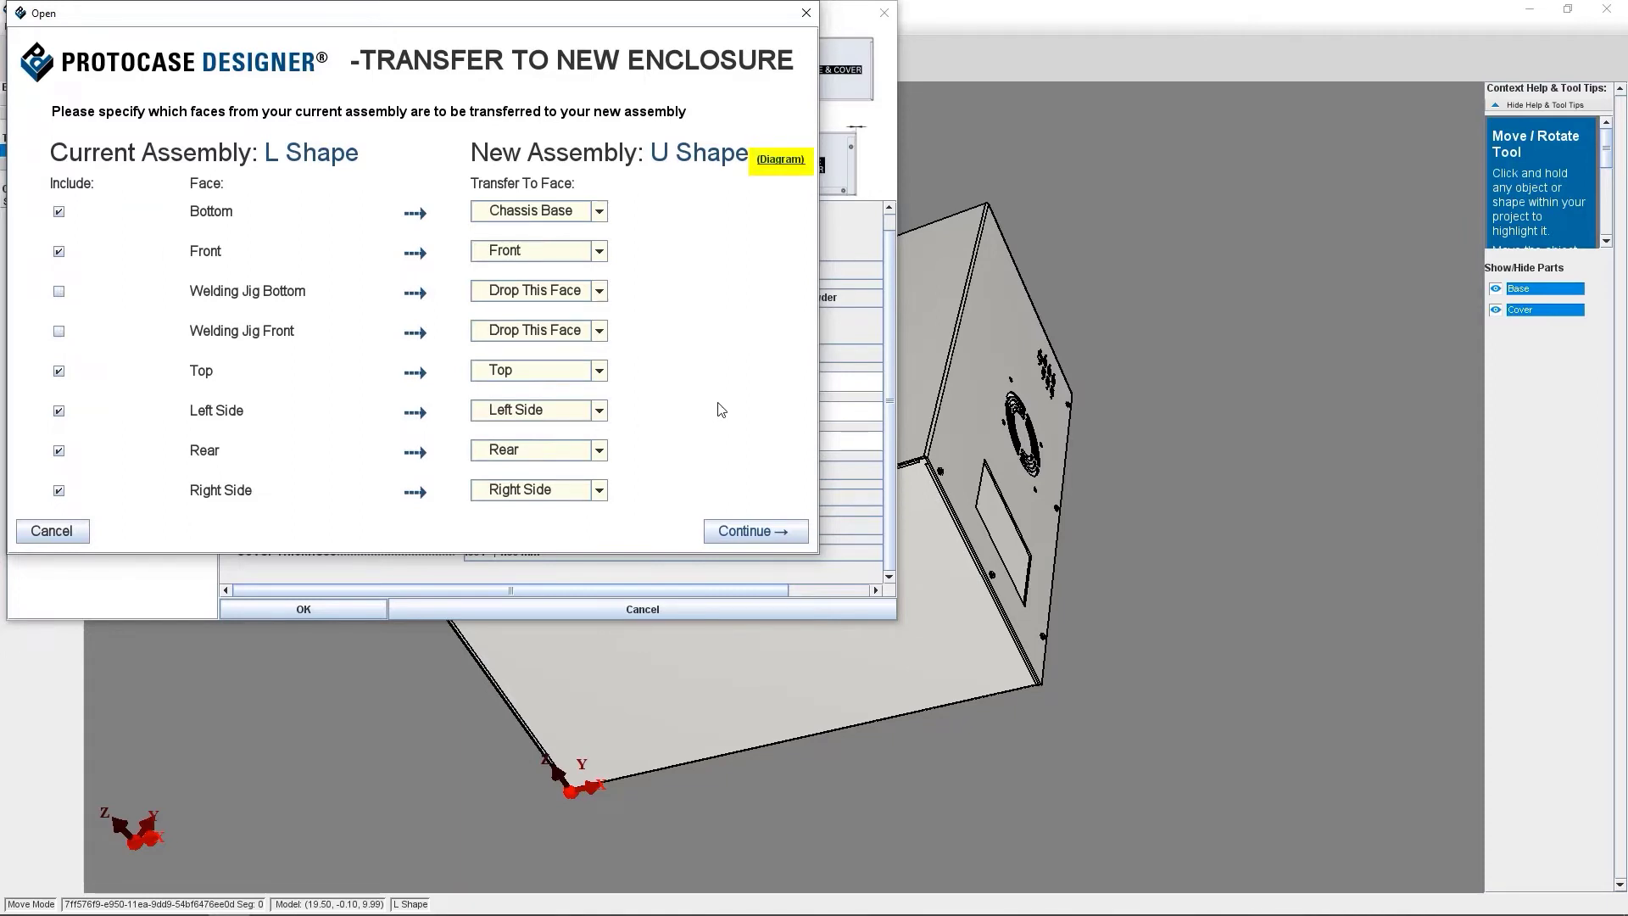
left_click(780, 160)
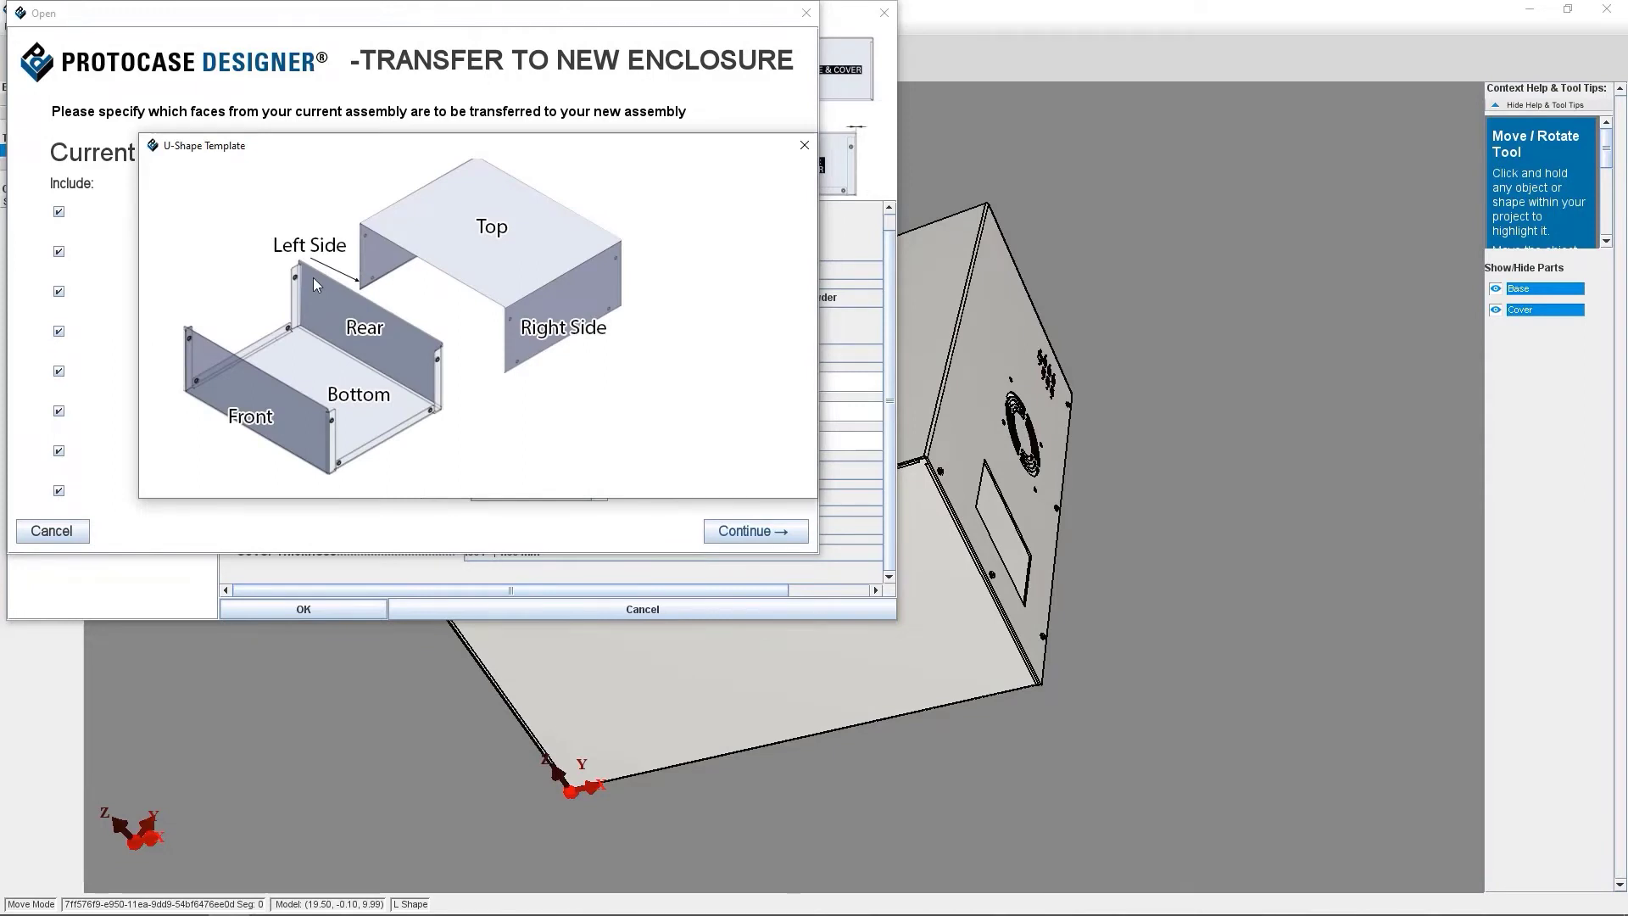
left_click(721, 409)
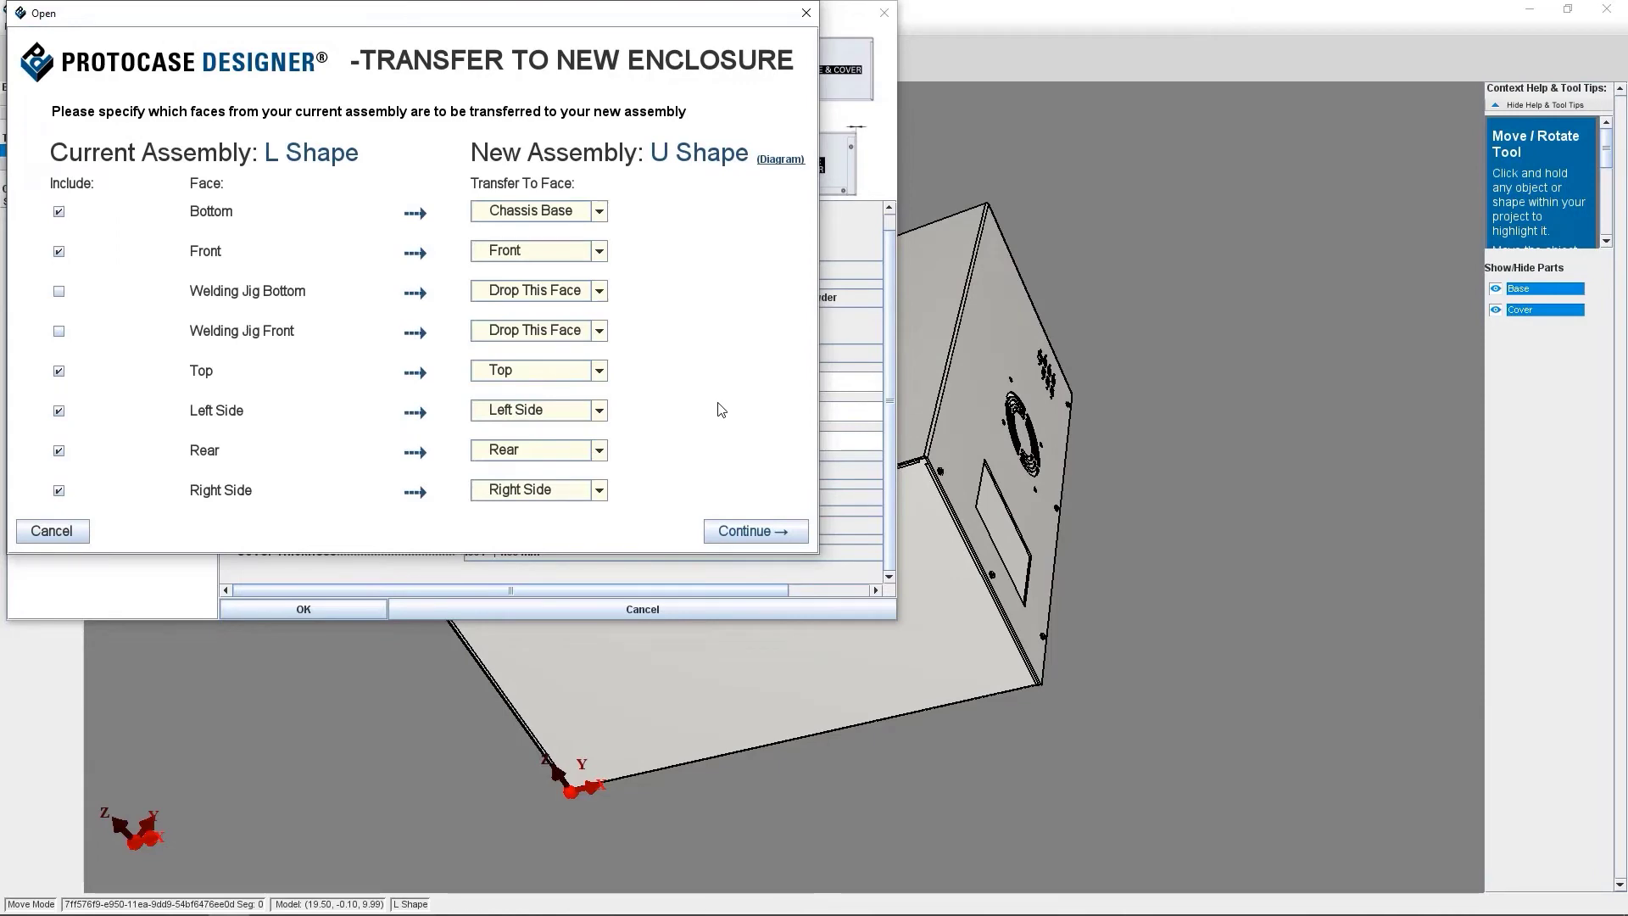
Finish the face transfer and rotate the result to inspect the top graphic and fan-grille panel.
left_click(745, 531)
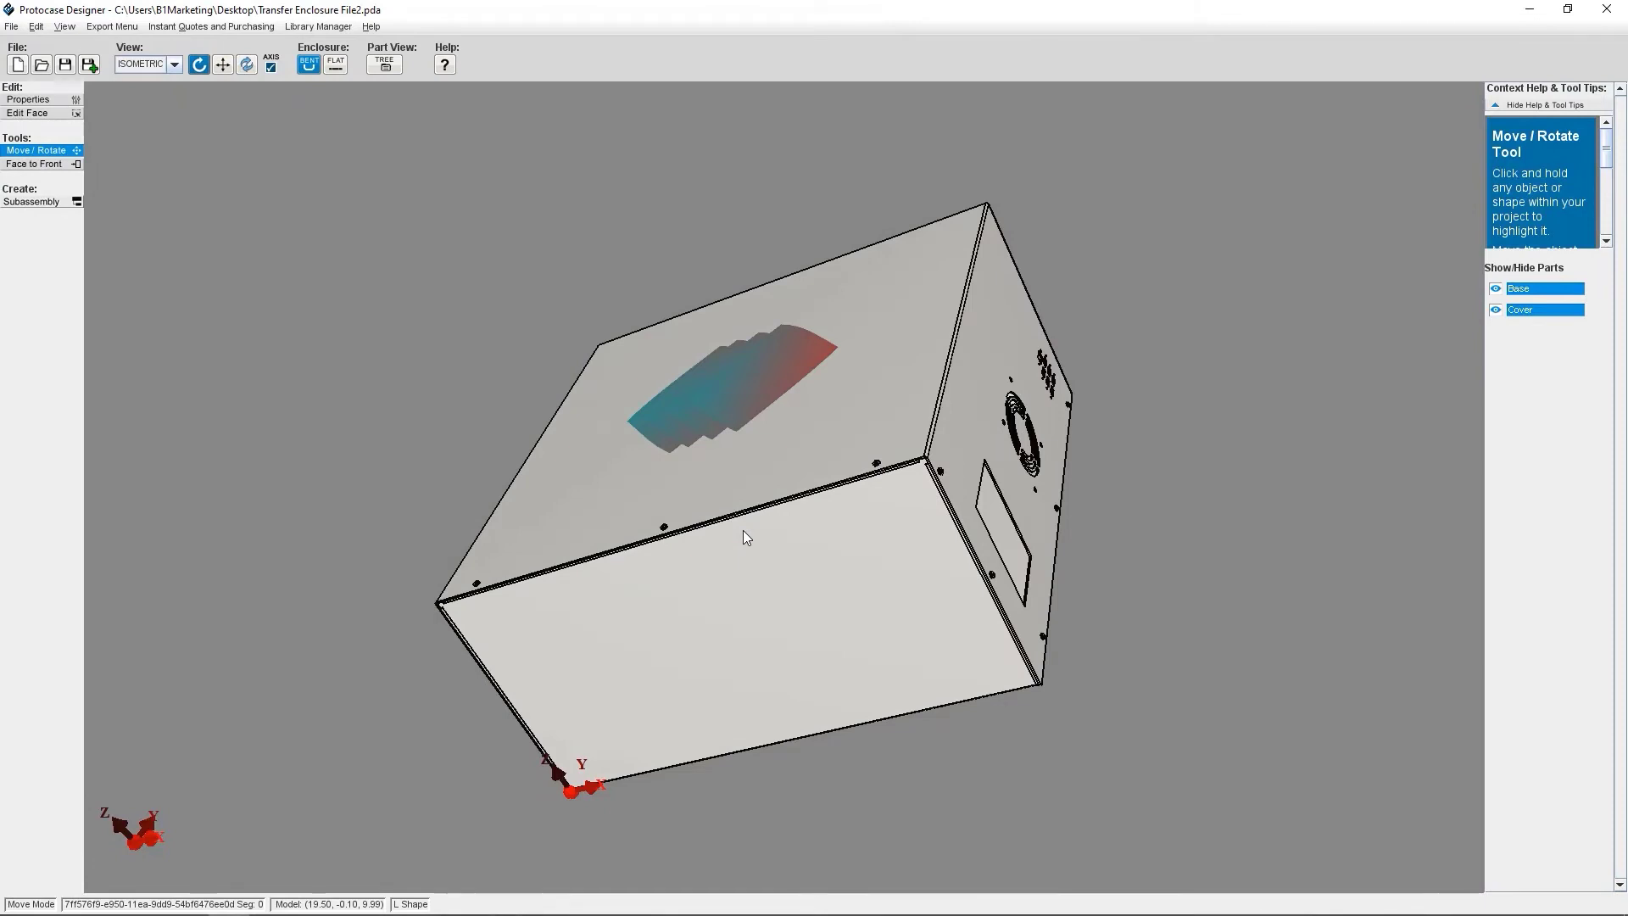
left_click_drag(742, 531, 761, 609)
left_click_drag(678, 481, 585, 521)
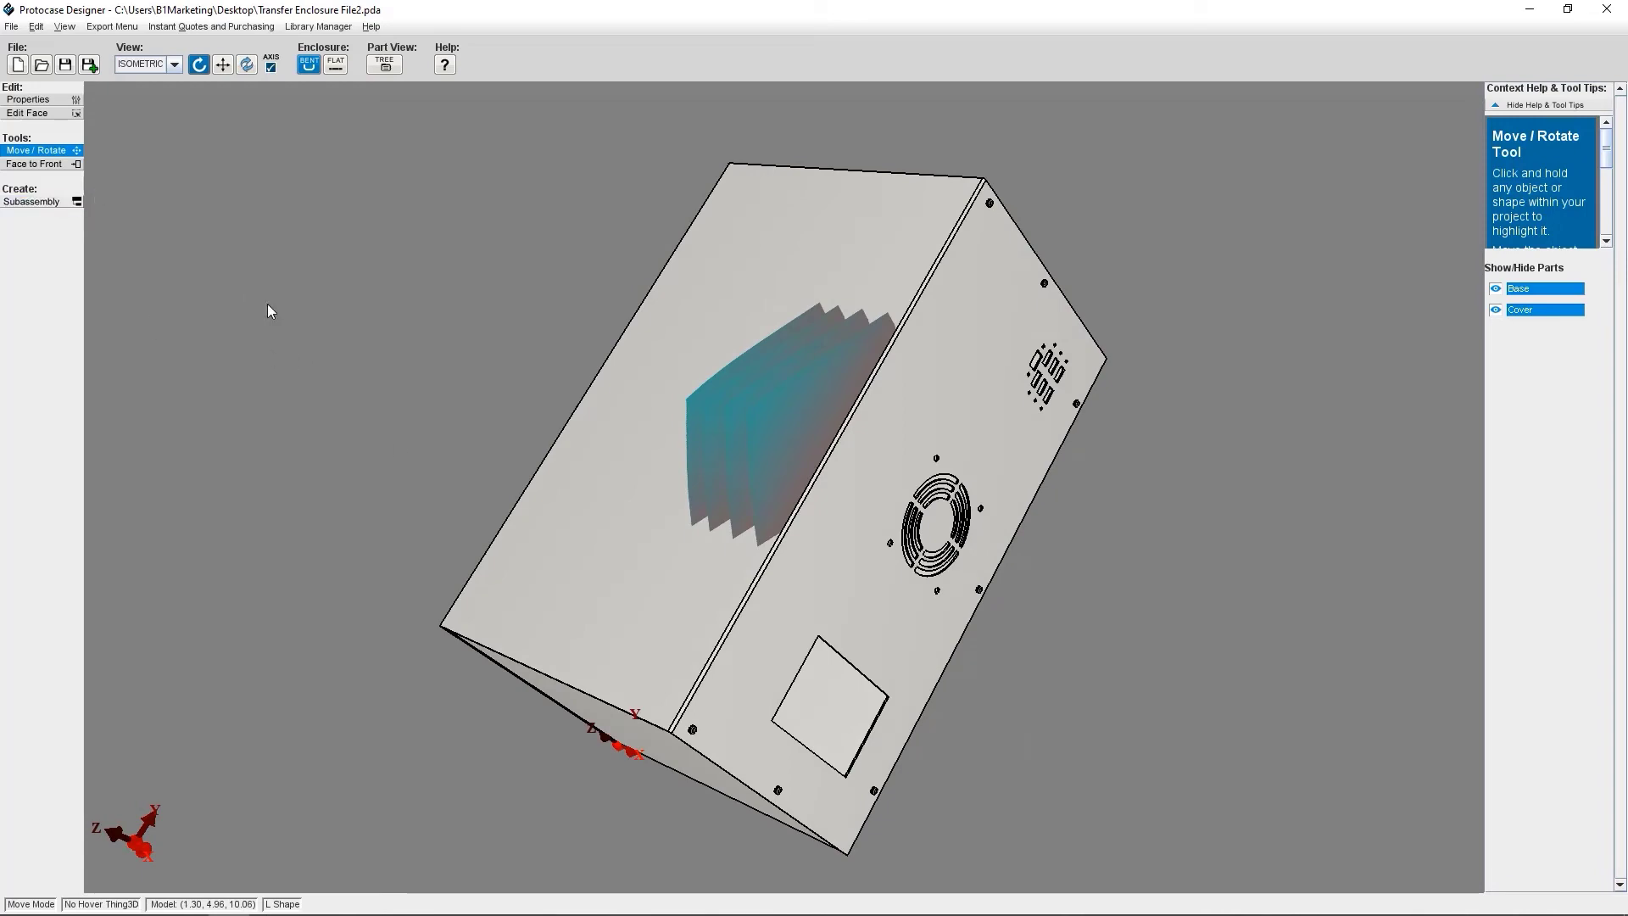
left_click(626, 510)
left_click(557, 14)
left_click(723, 457)
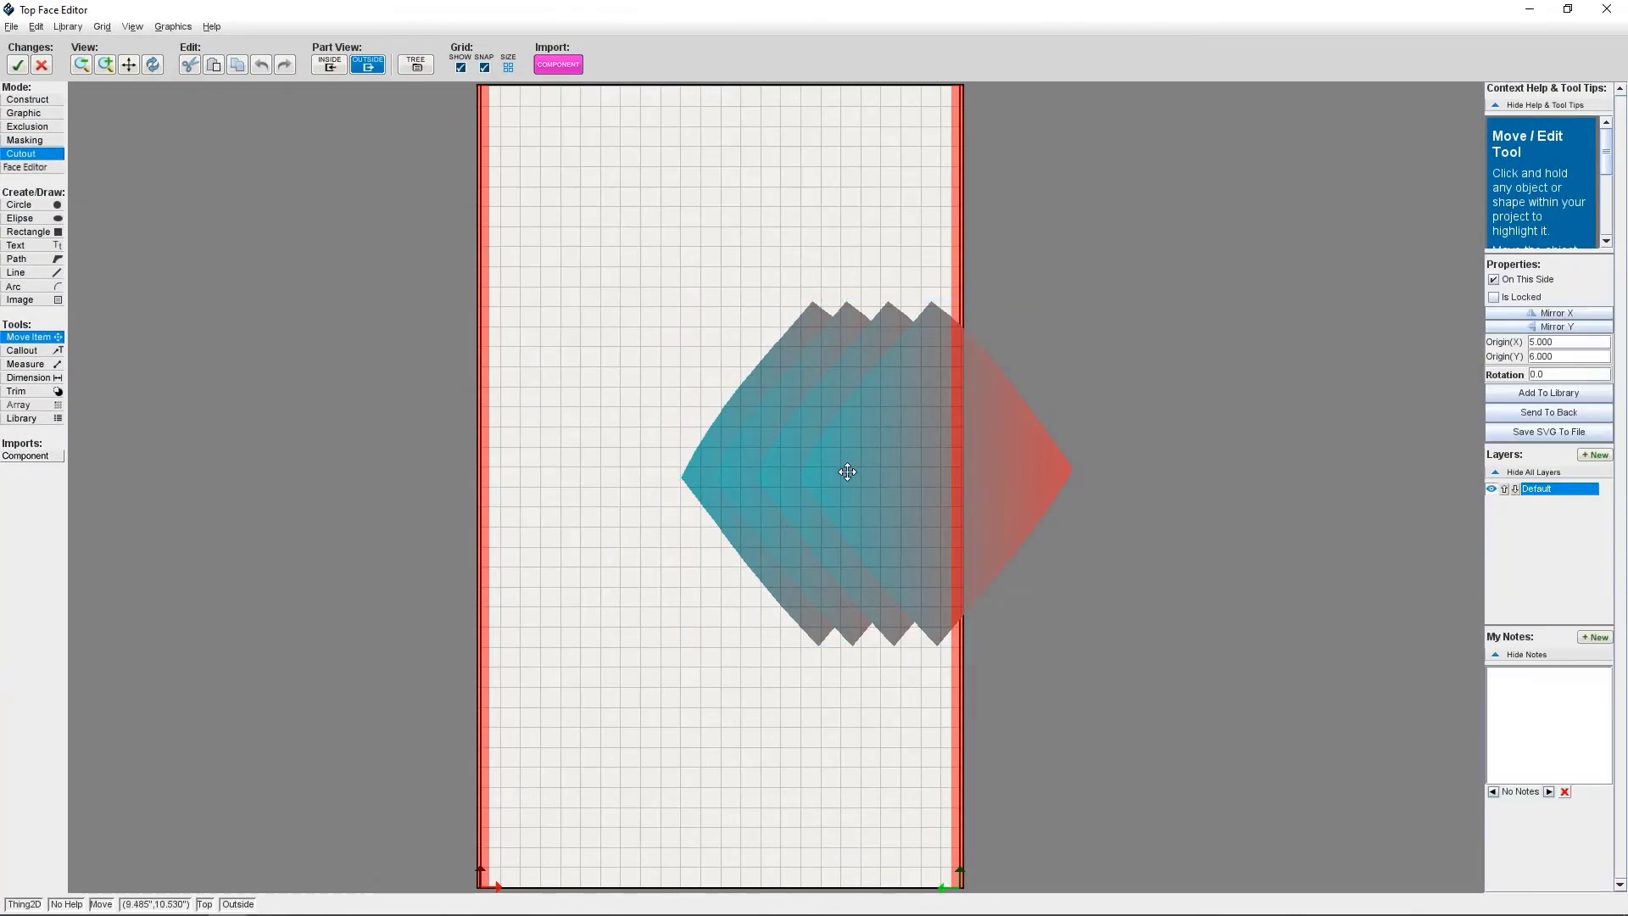
left_click(15, 66)
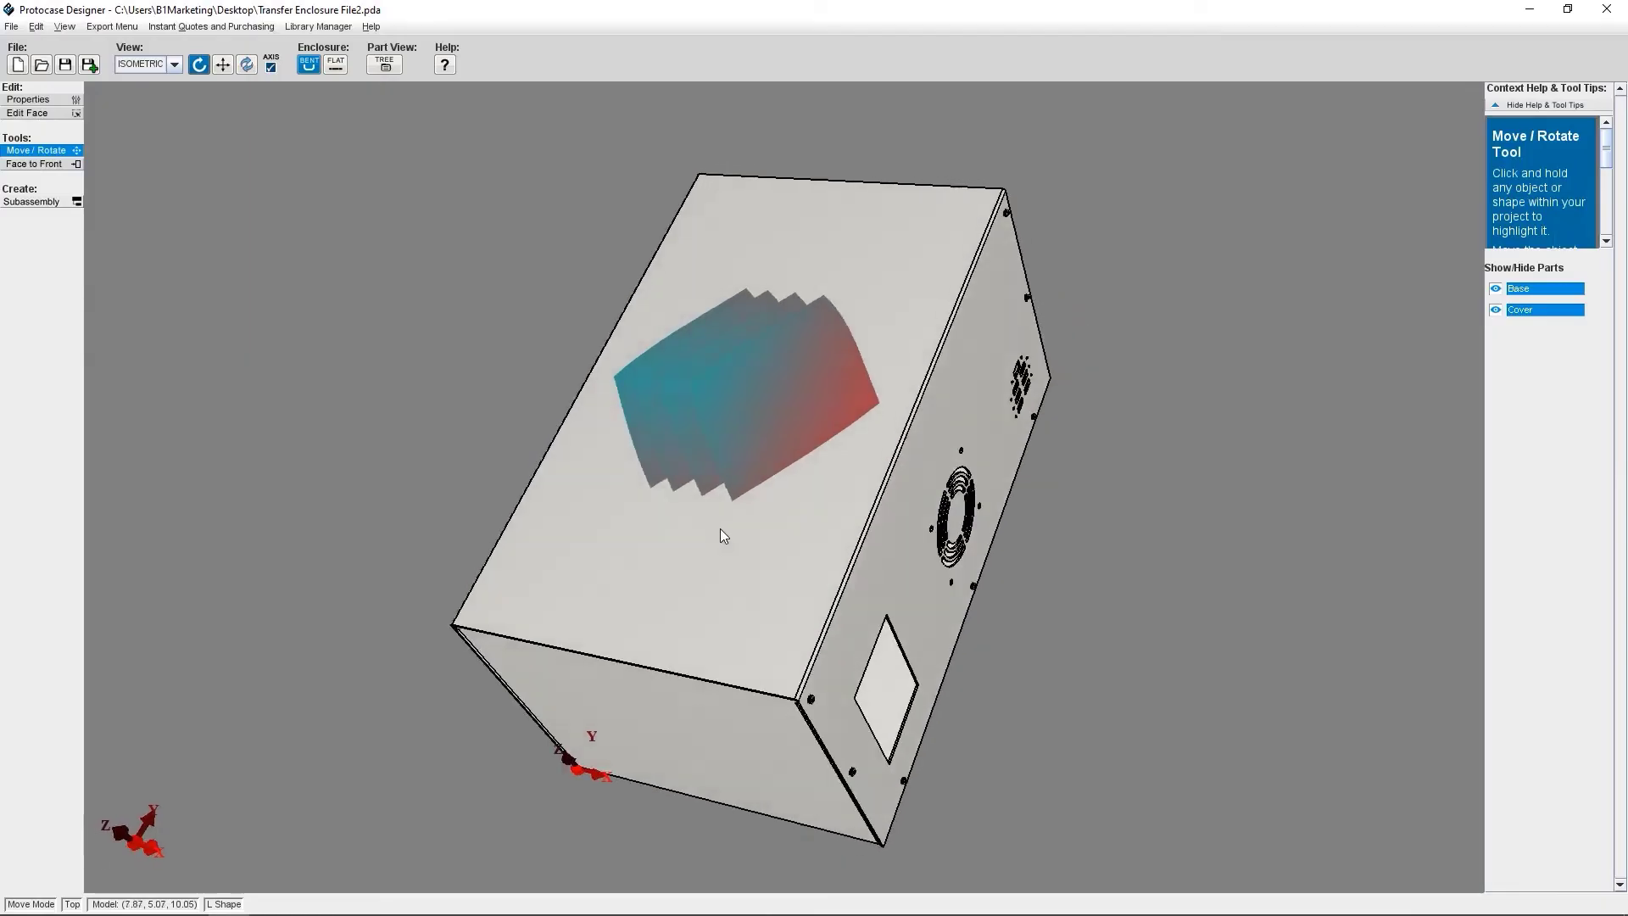
left_click_drag(723, 536, 845, 619)
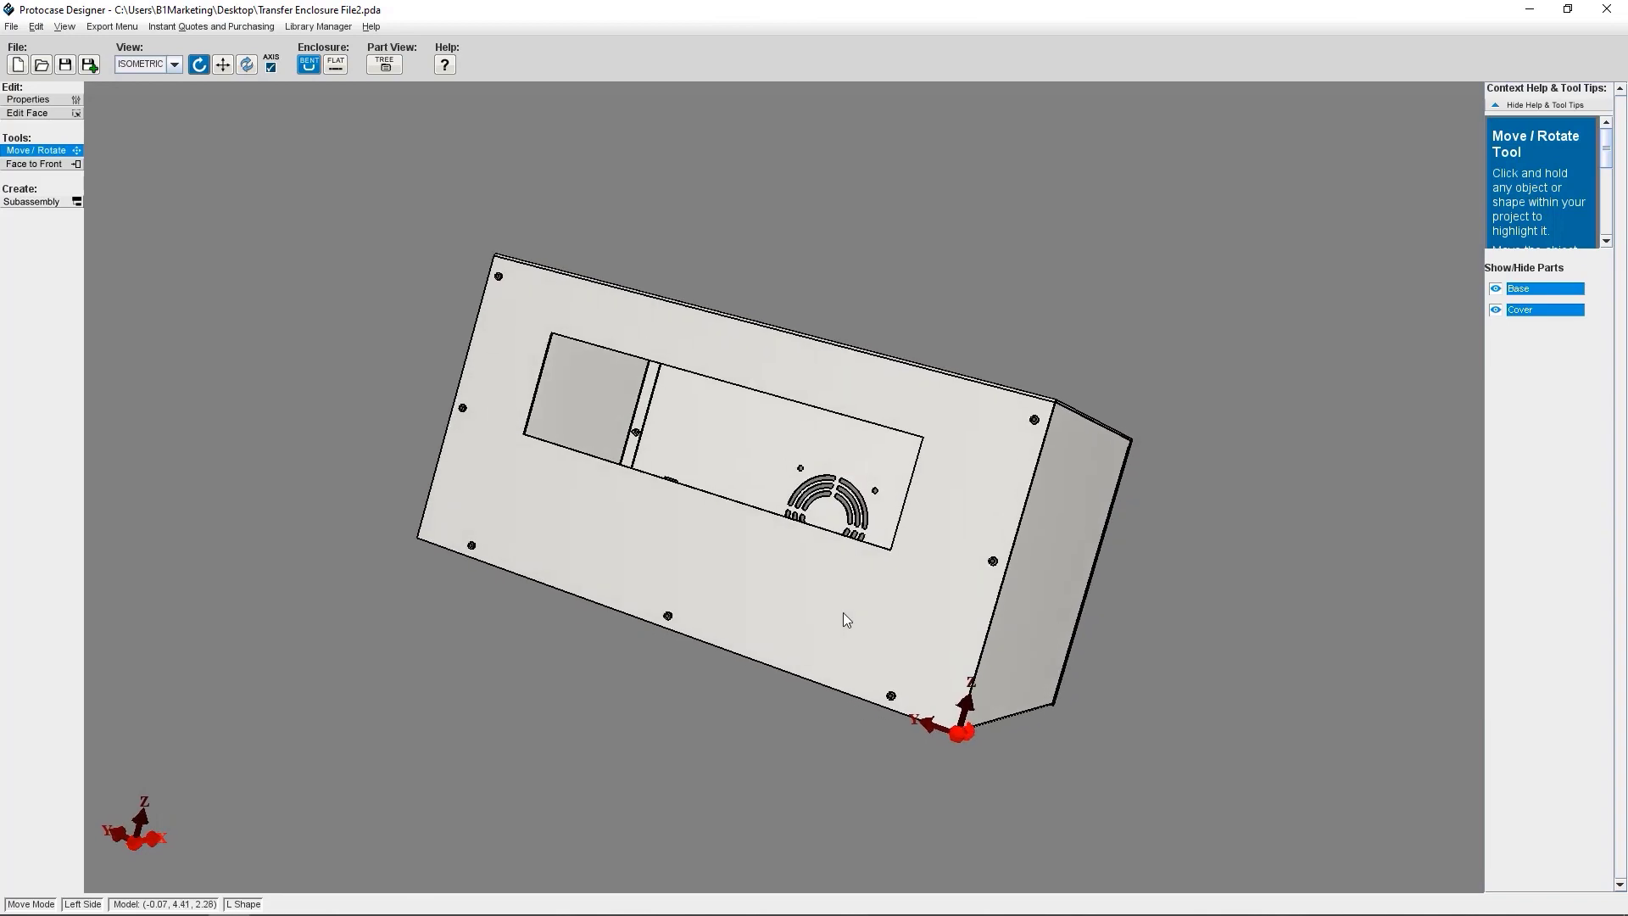